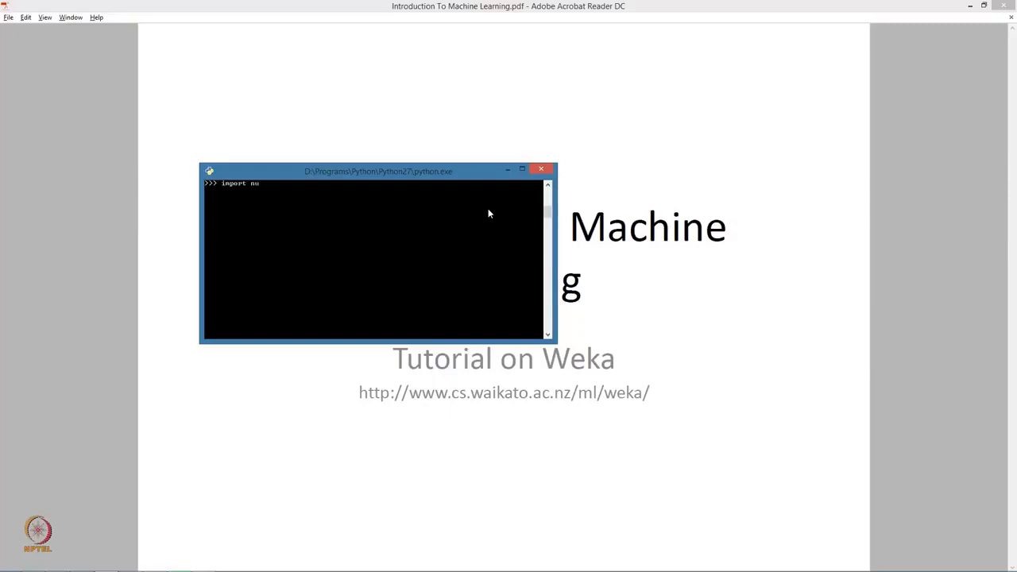
Step: Import numpy and define x as numpy.random.uniform( -25, 100, [ 100, 1 ] )
text(numpy)
key(Return)
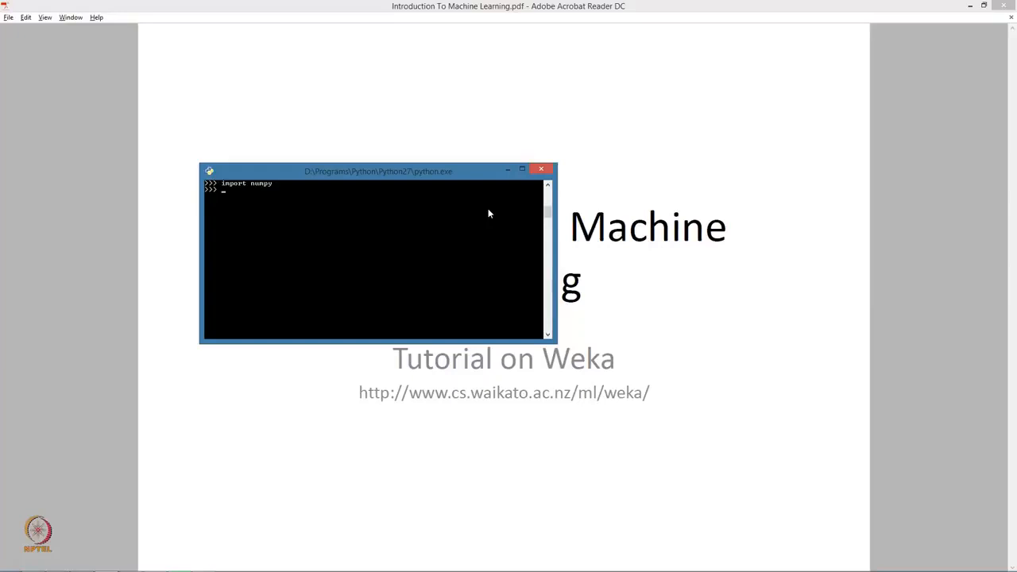
text(x = numpy.random.unifor)
key(BackSpace)
key(BackSpace)
text(orm( -25, 100, [ 100, 1 ])
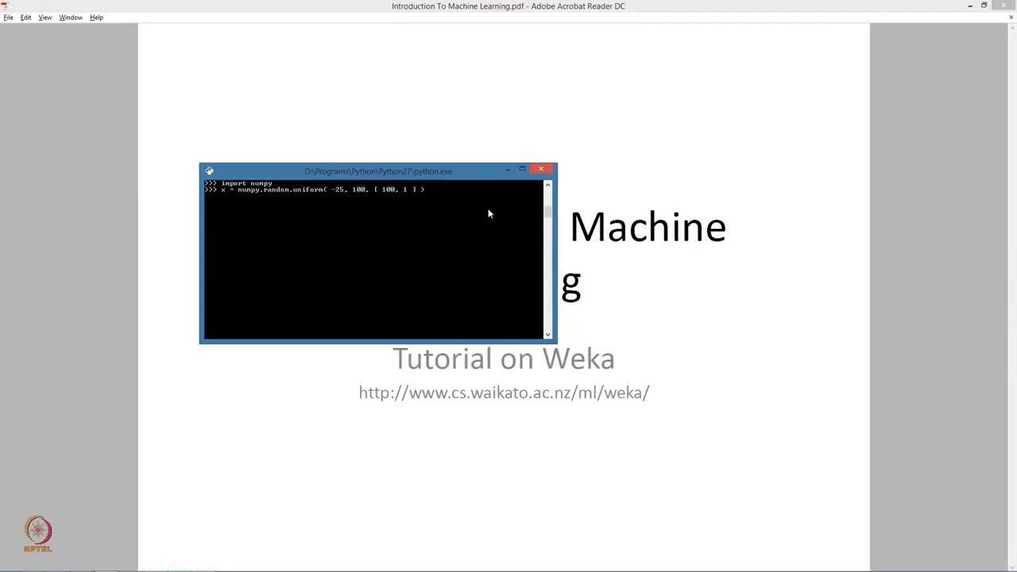
key(Return)
Step: Define y = 3 * x + 12 and z = y + numpy.random.normal( 0, 3, [ 100, 1 ] )
text(12)
key(Return)
text(z = y + numpy.random.normal( 0, 3, ()
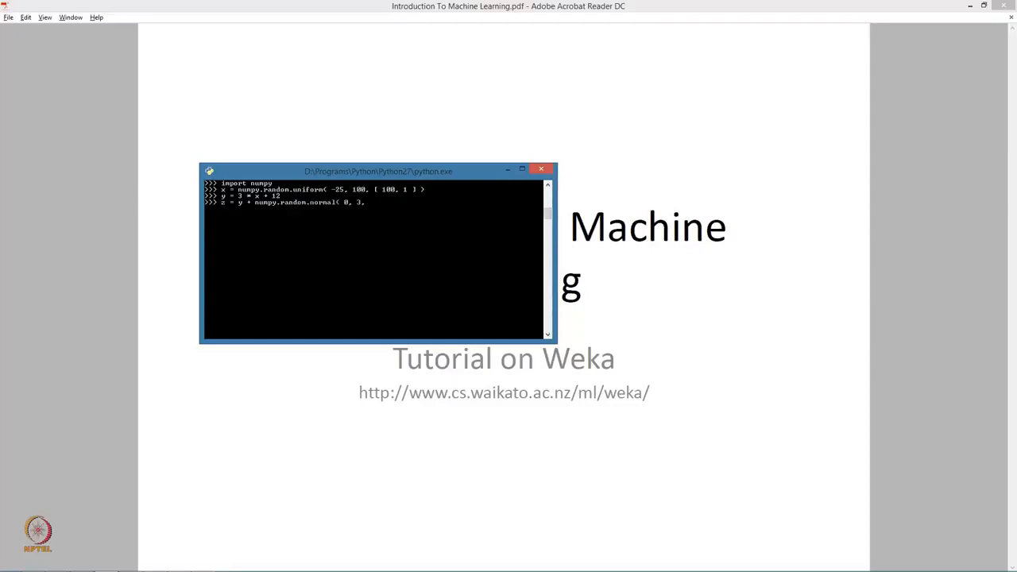
key(BackSpace)
key(BackSpace)
text([ 100, 1 ] ))
key(Return)
Step: Stack x, y and z as columns in data and save it as comma-delimited text to synthetic.txt
text(data = numpy.column_stack( ( x, y, z)
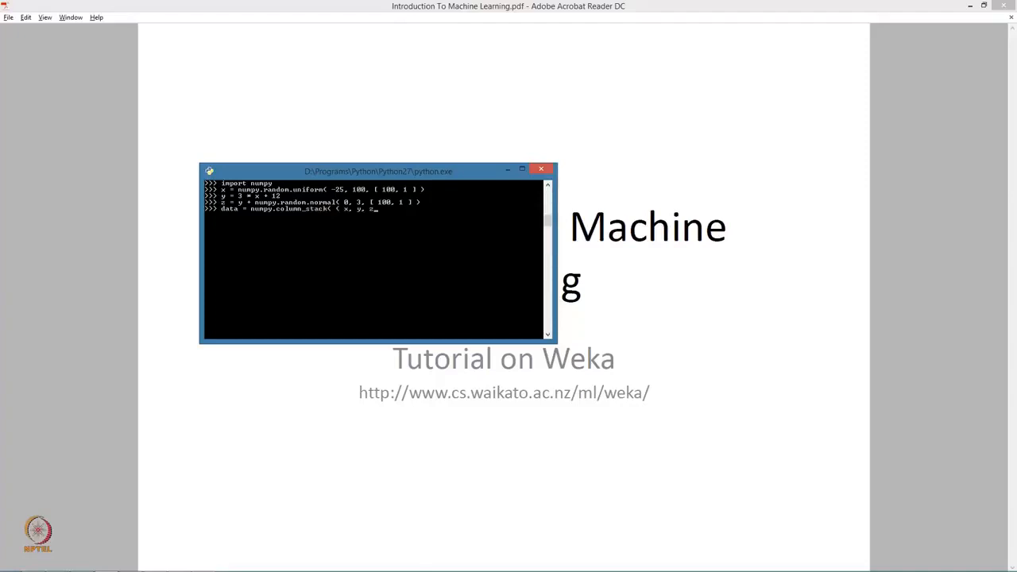
text( ) ))
key(Return)
text(numpy.savetxt( 'synthetic.txt', data,)
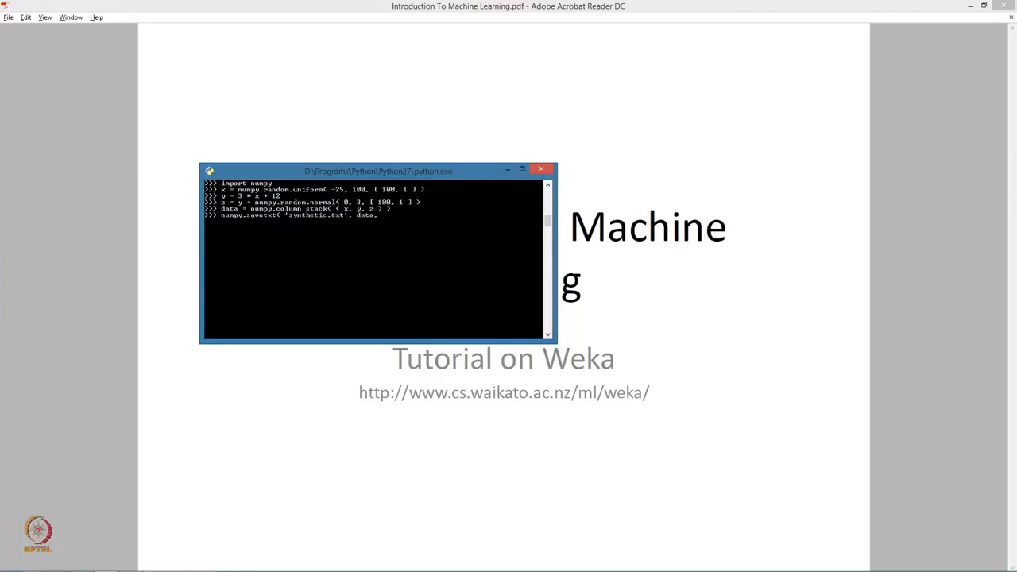
text( delimiter)
key(Return)
key(alt+Tab)
key(alt+Tab)
key(alt+Tab)
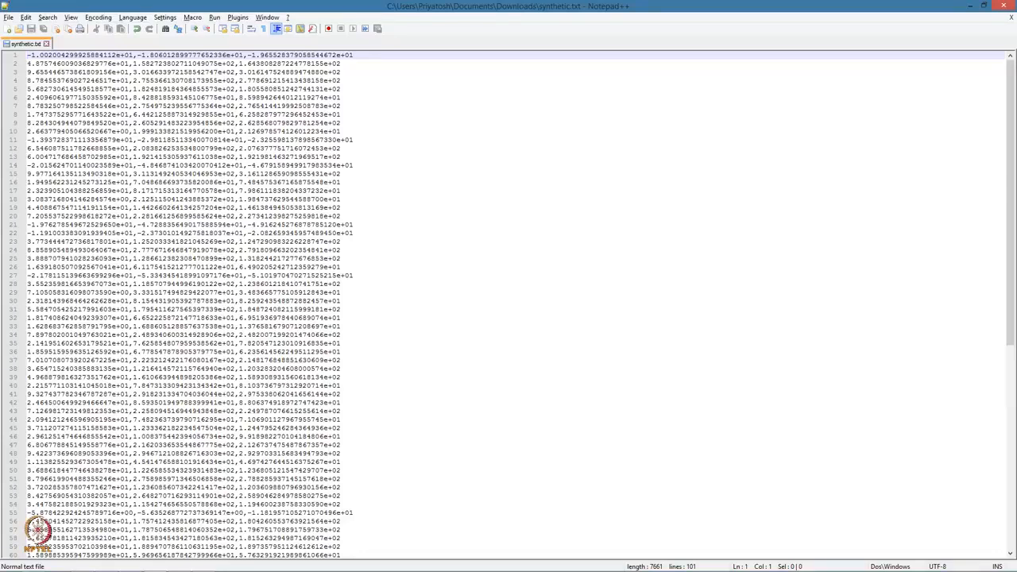
key(Return)
key(Return)
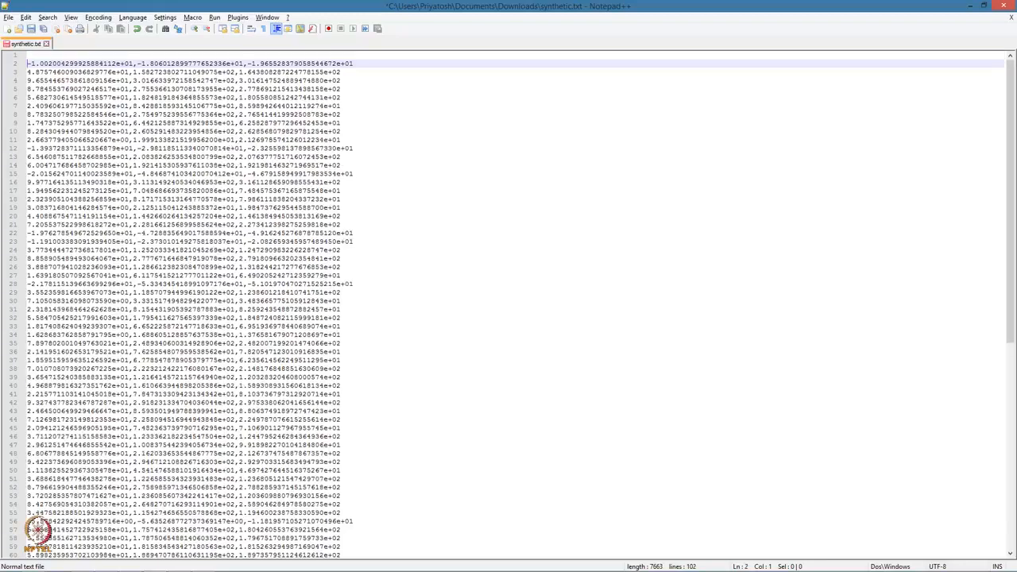
key(Up)
key(Up)
text(@relation synthetic)
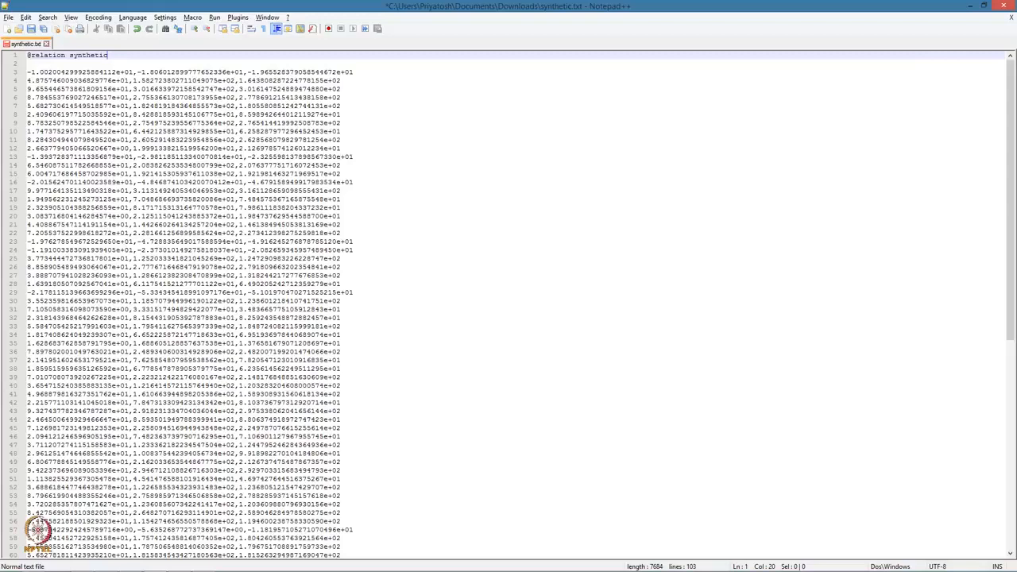
key(Return)
key(Return)
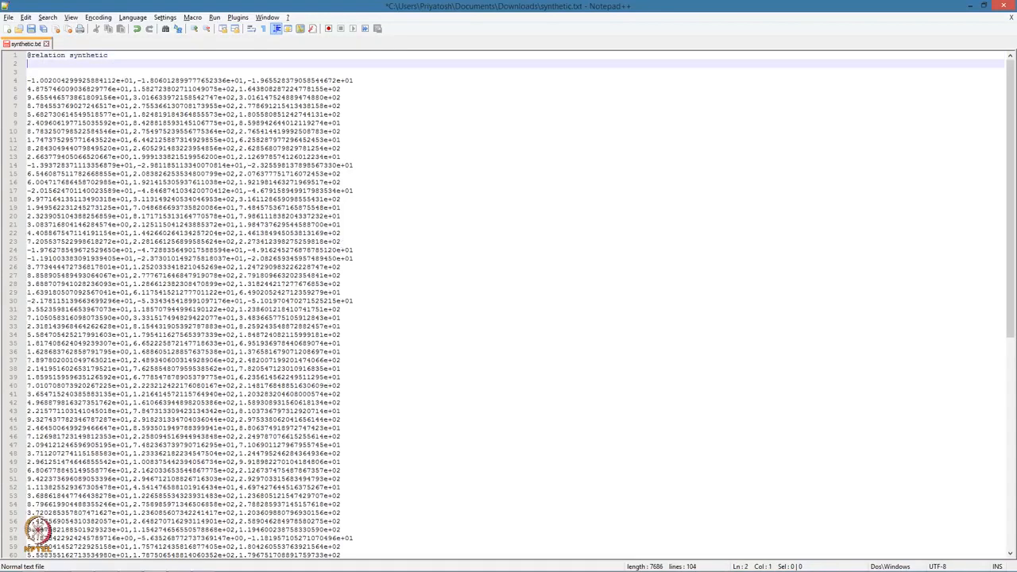
text(@a)
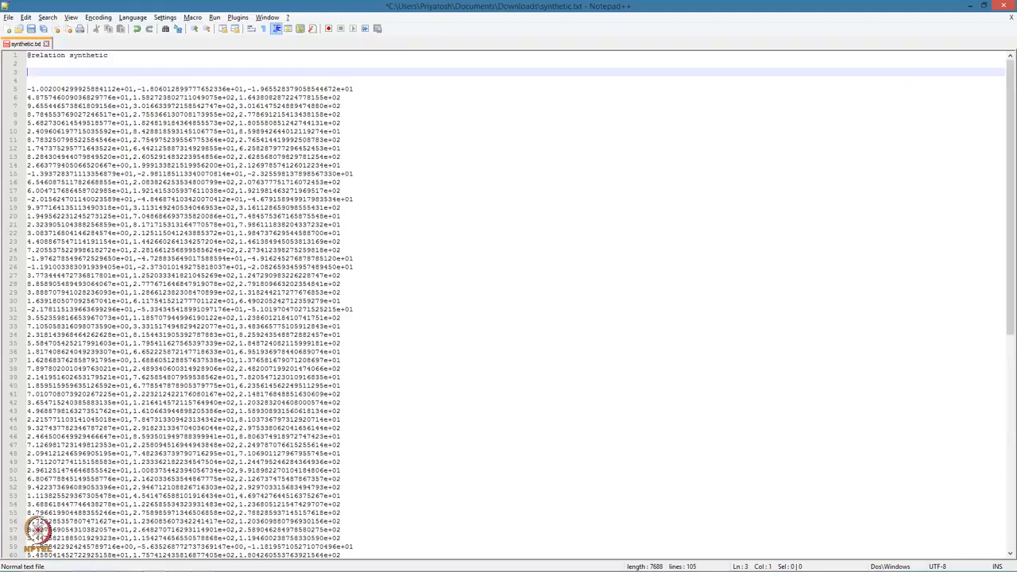
text(ttribute x numeric)
key(Return)
text(@attri)
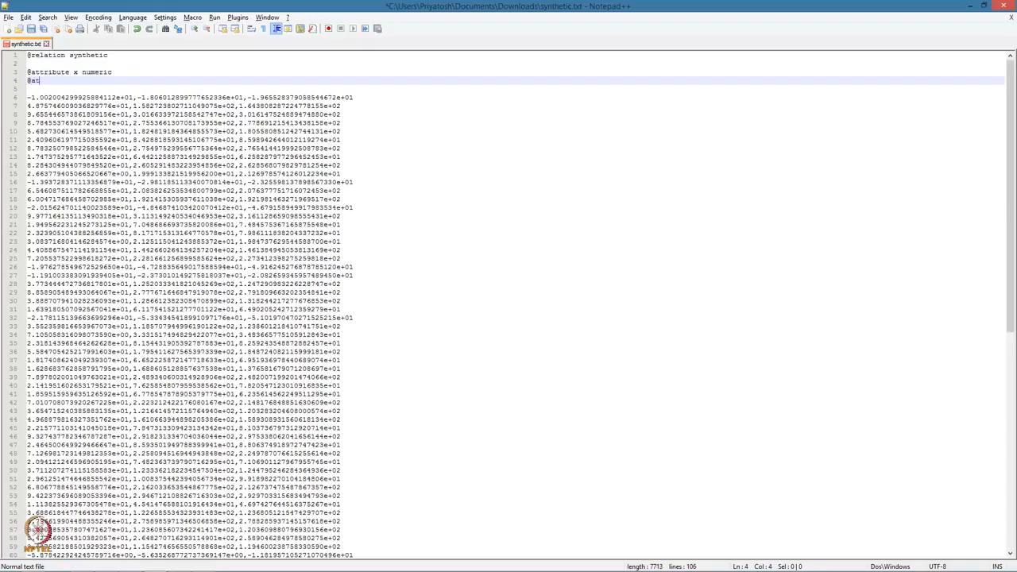
text(bute y numeric)
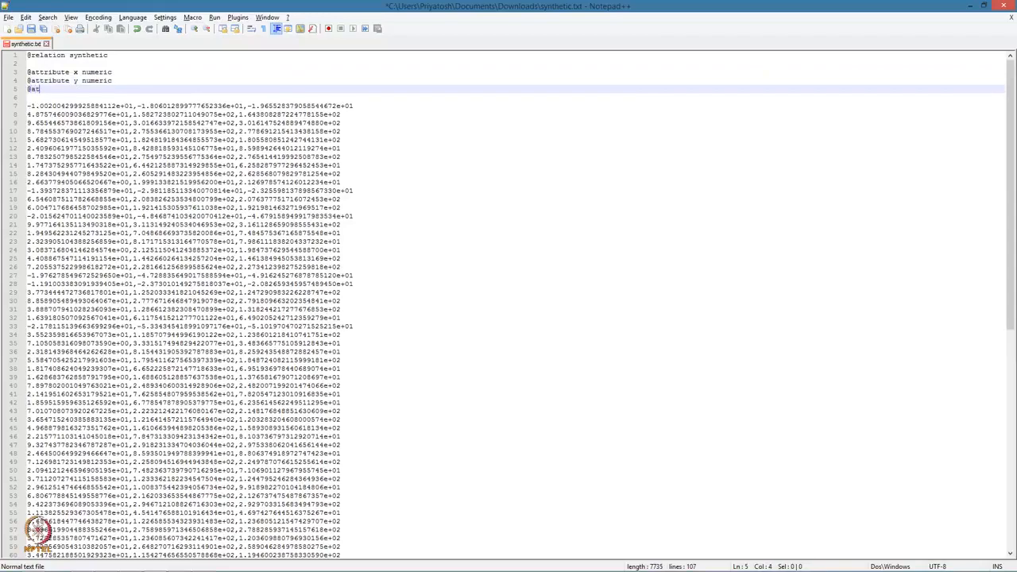
text(ribute z numeric)
key(Return)
key(Up)
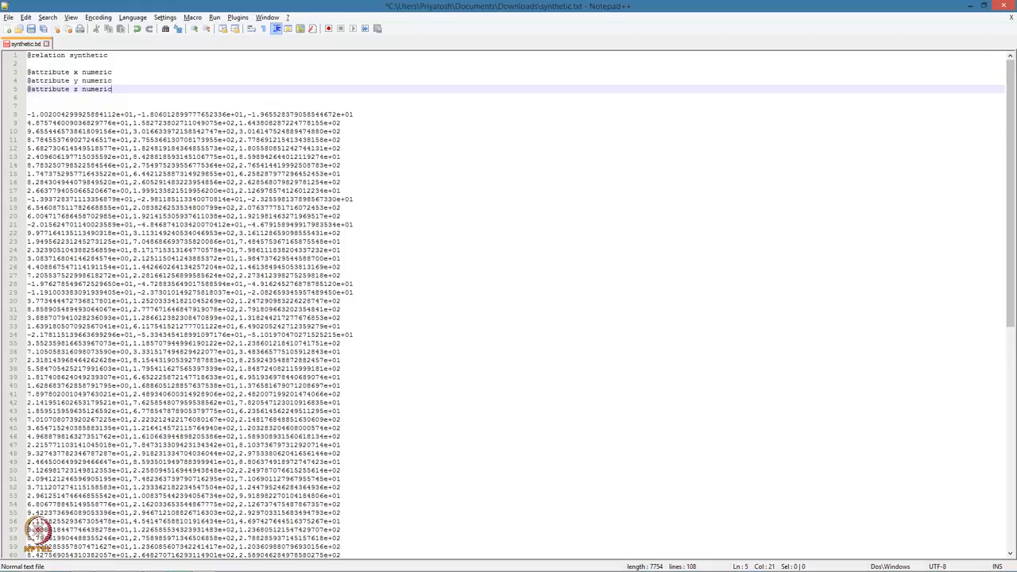
key(Return)
key(Return)
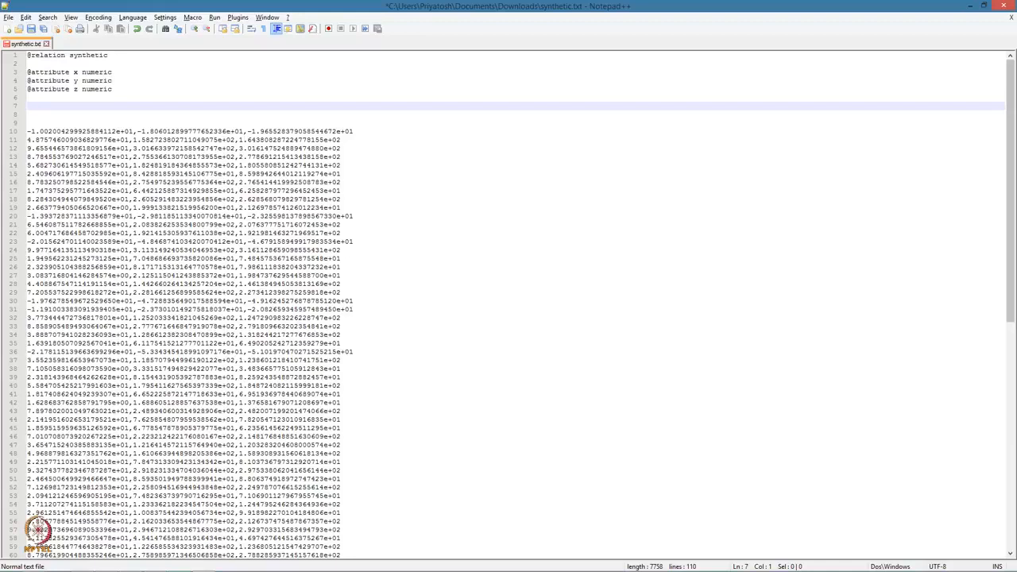
text(@data)
Step: Save the file under the new name synthetic.arff in the Downloads folder
key(alt+f)
key(a)
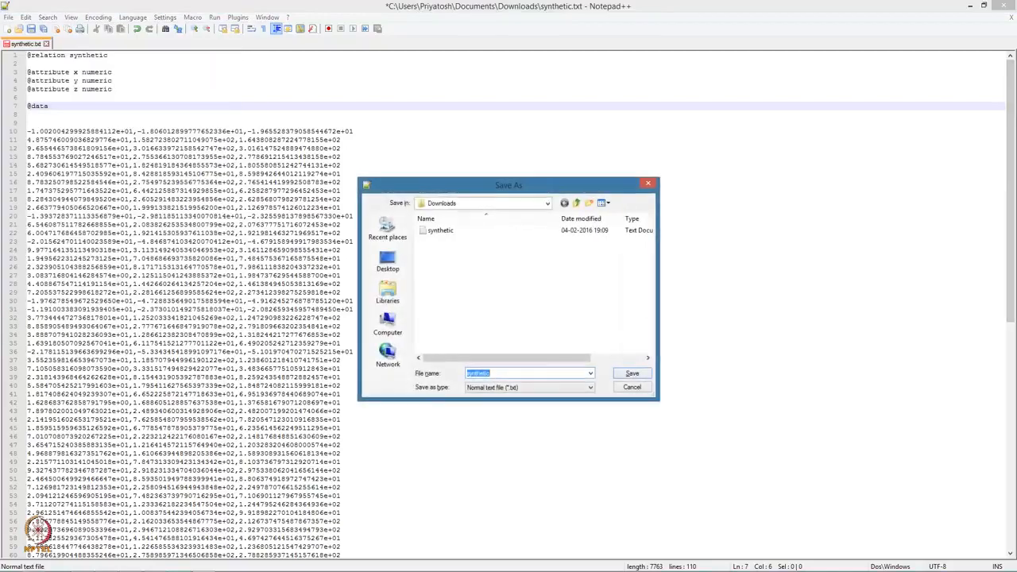
key(Right)
text(.ar)
key(Return)
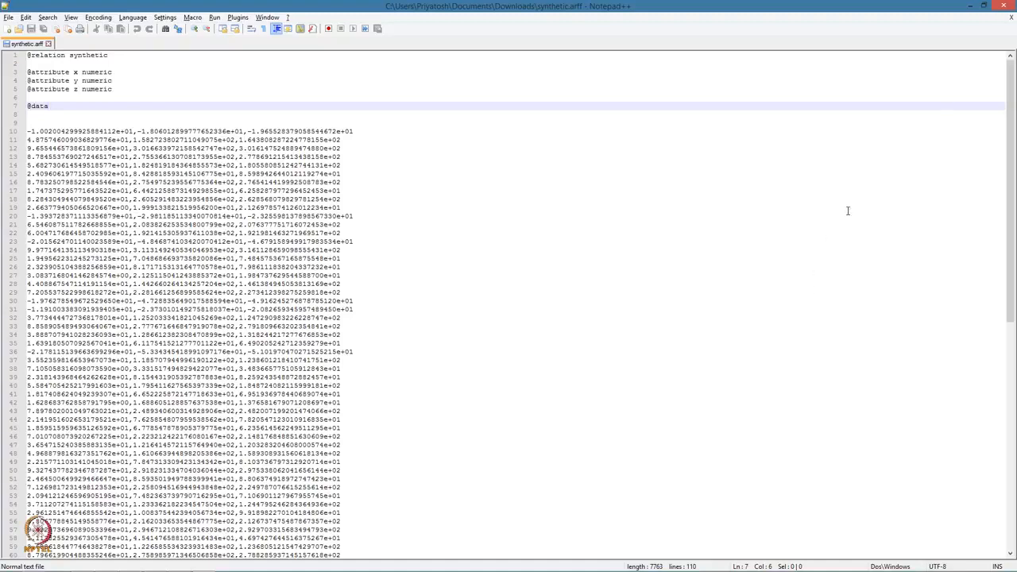
Step: Minimize Notepad++ and launch the Weka Explorer from the Weka GUI Chooser, maximizing its window
click(970, 7)
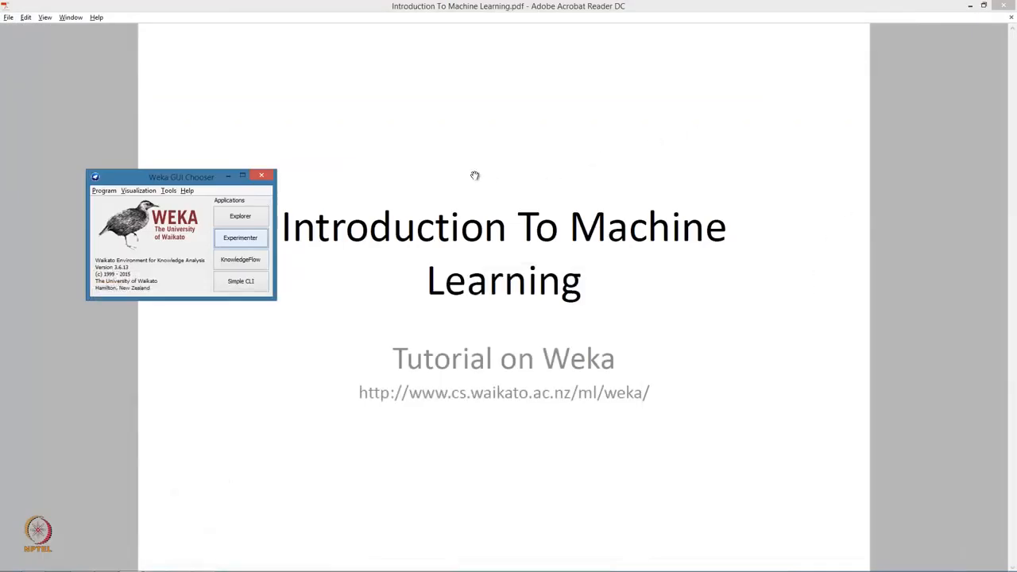
drag(181, 170, 172, 143)
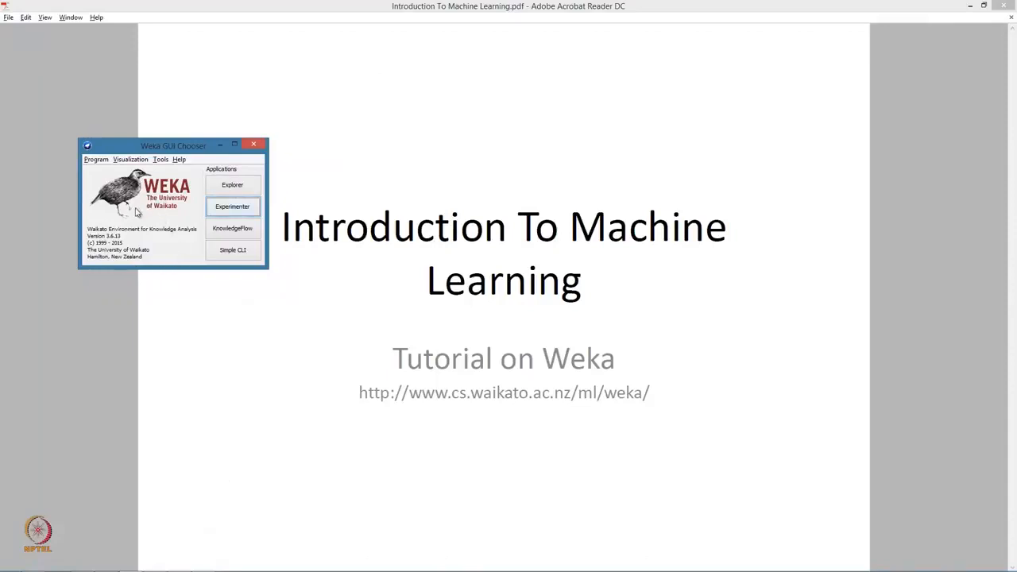
click(229, 188)
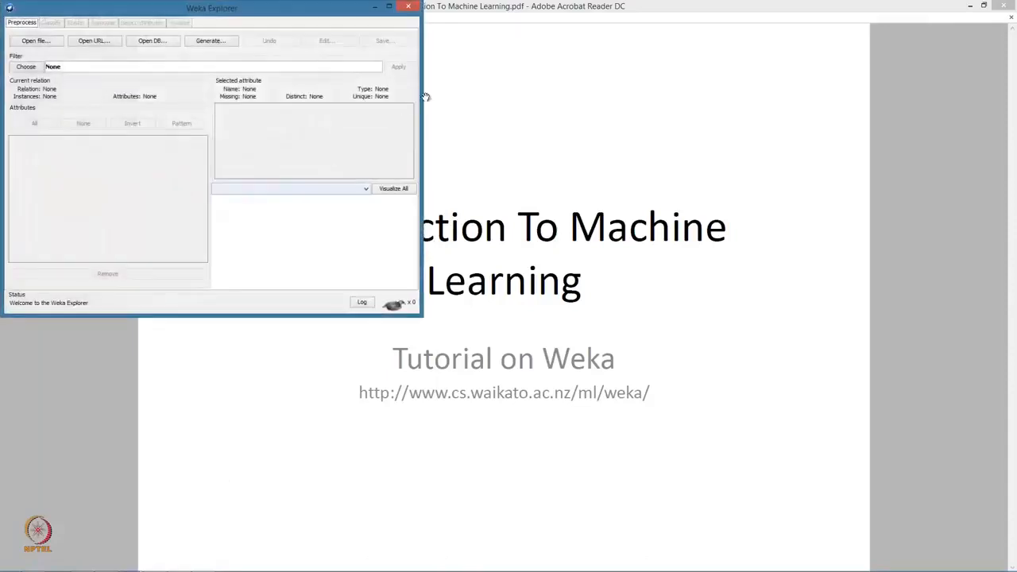
click(386, 5)
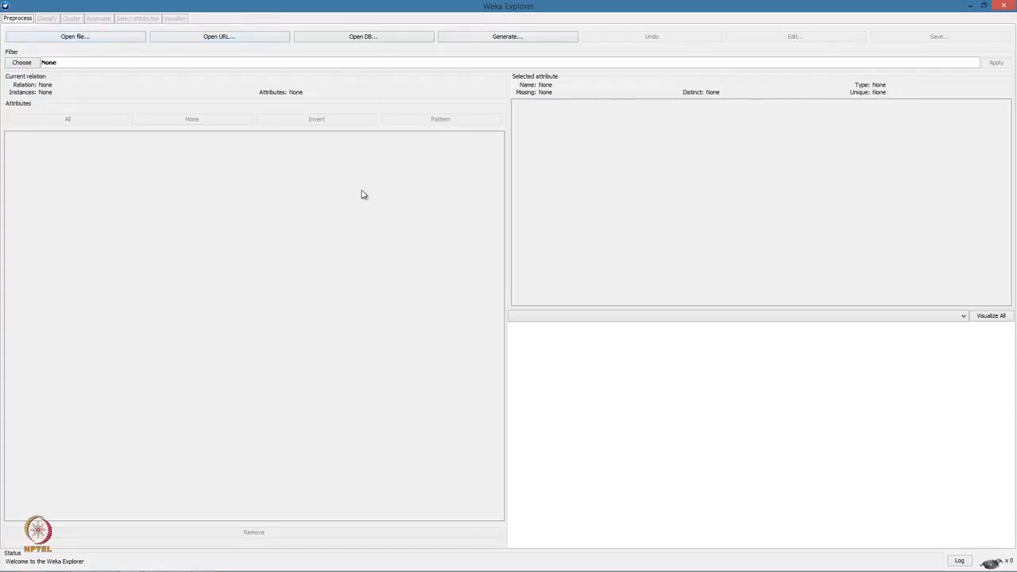
Step: Load the data file synthetic.arff from the Downloads folder
click(91, 40)
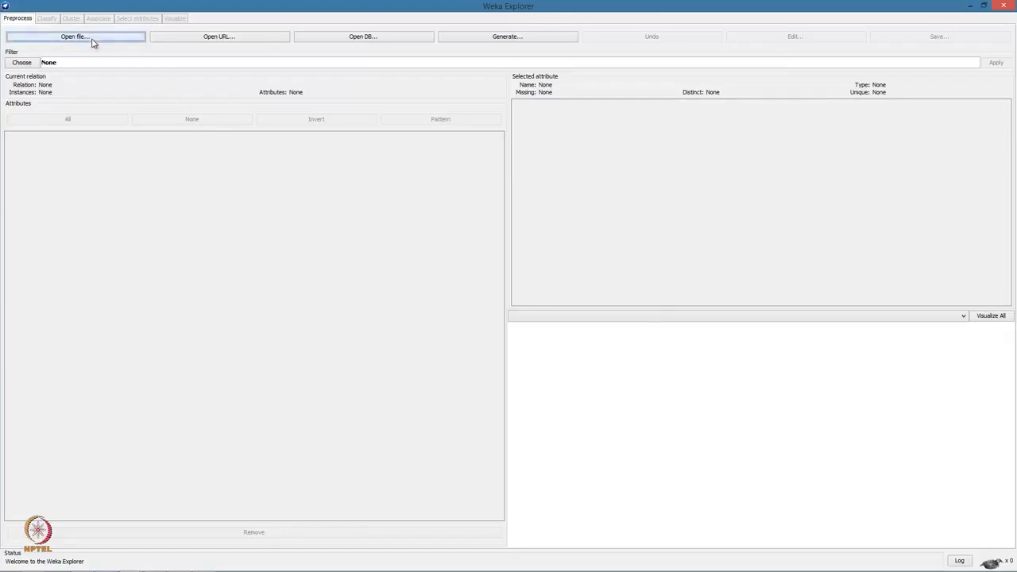
double_click(450, 214)
click(429, 218)
click(429, 216)
click(425, 233)
click(428, 216)
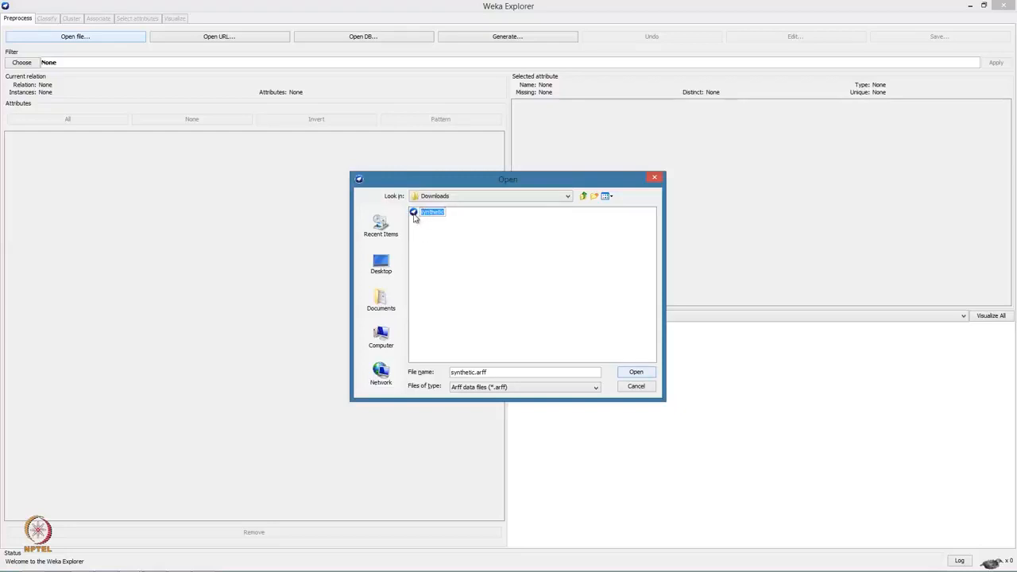
click(632, 373)
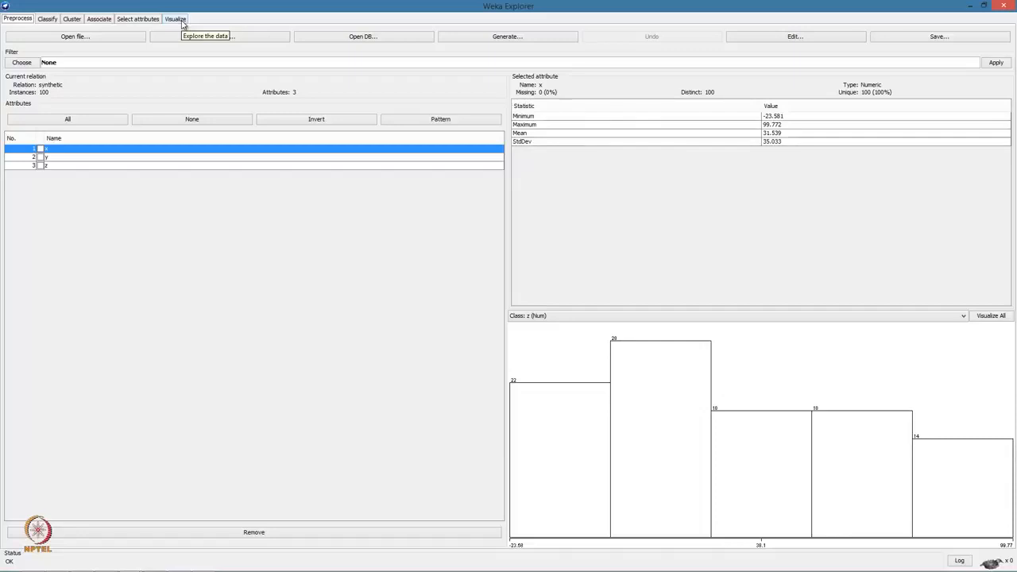
Step: View the scatter plot of y against x from the plot matrix at full size and close it
click(177, 20)
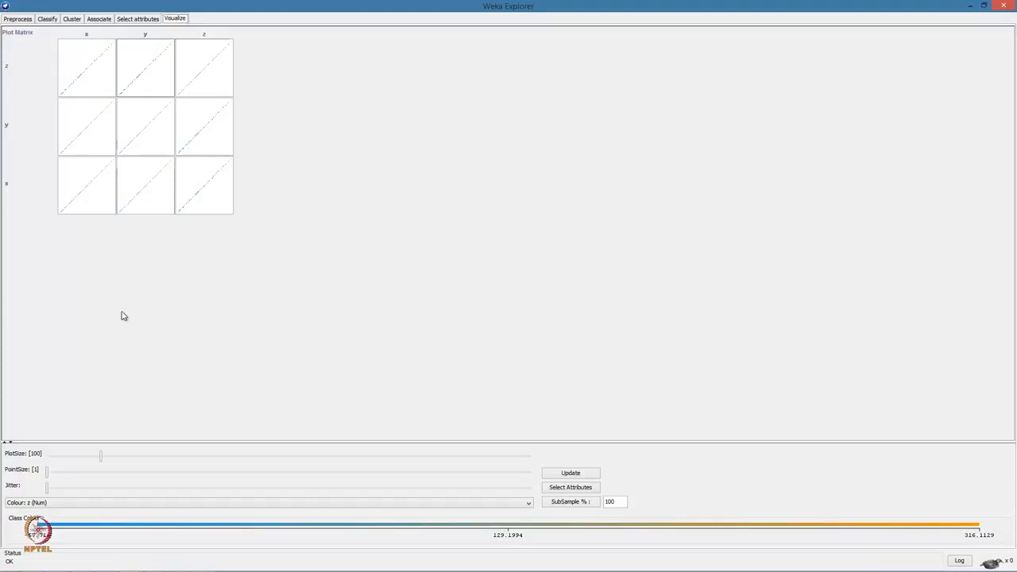
click(93, 144)
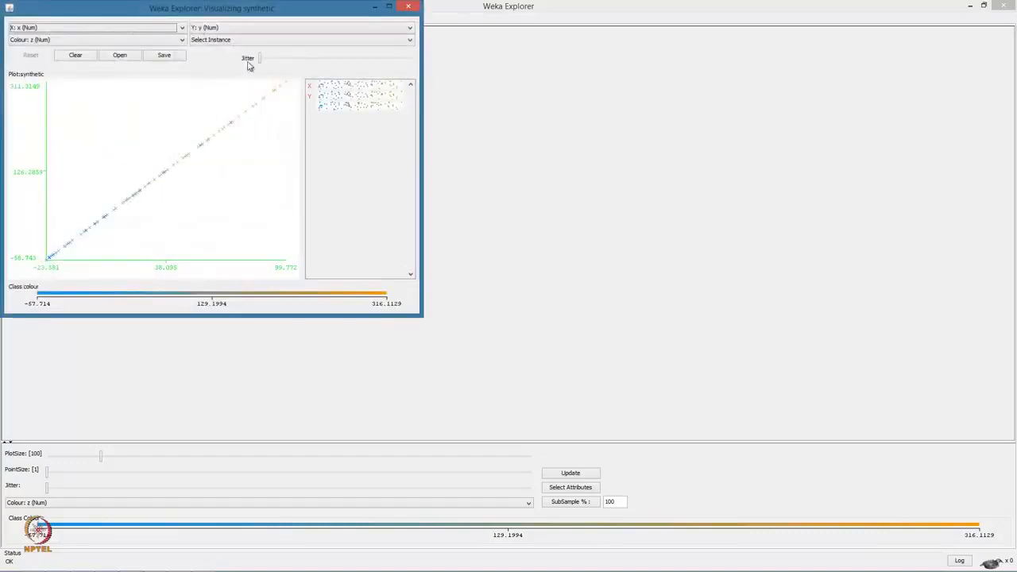
click(389, 6)
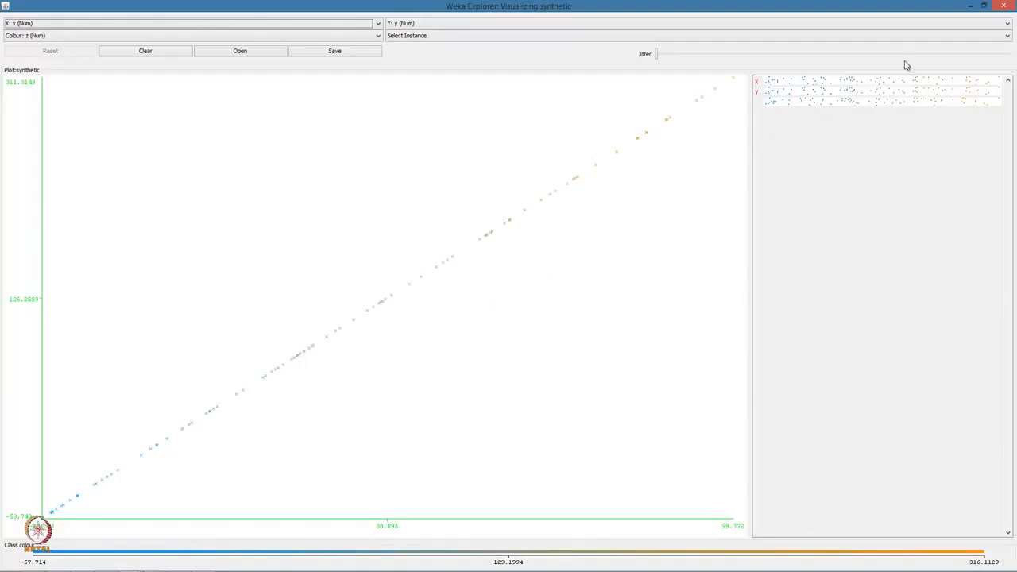
click(1003, 6)
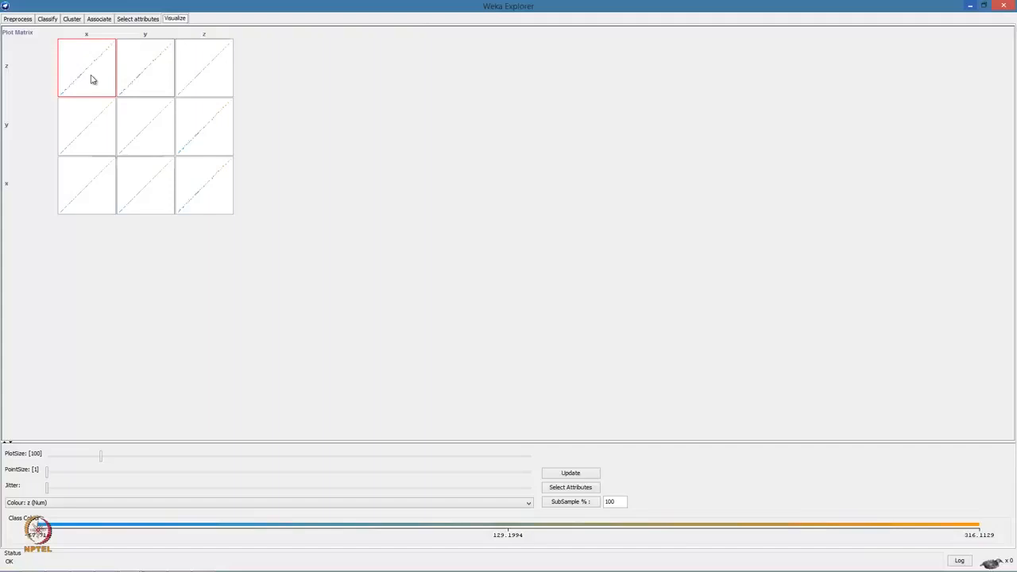
Step: View the scatter plot of z against x from the plot matrix at full size and close it
click(91, 80)
double_click(394, 8)
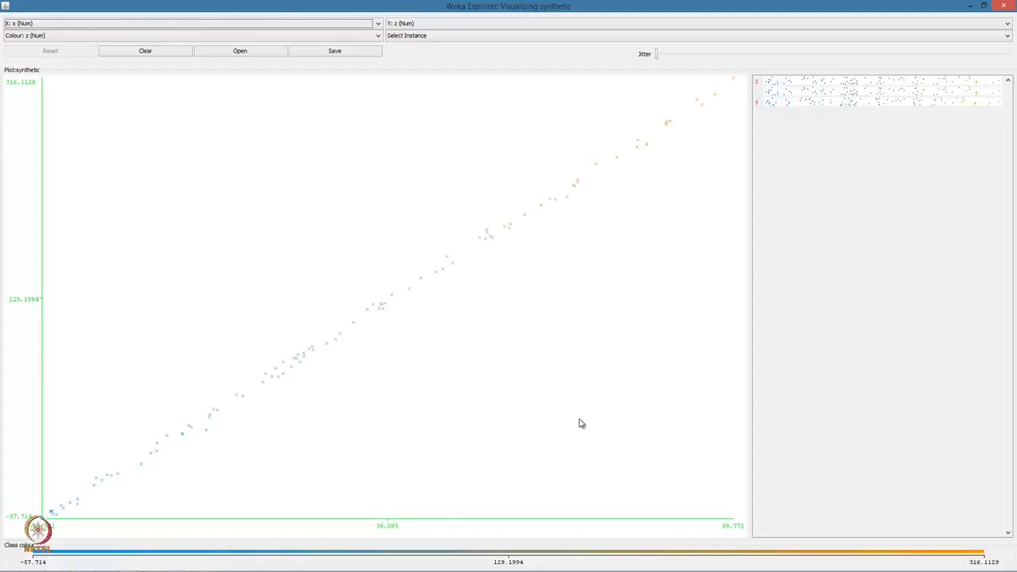
click(1003, 5)
Step: Remove attribute z from the loaded dataset in preprocessing
click(21, 19)
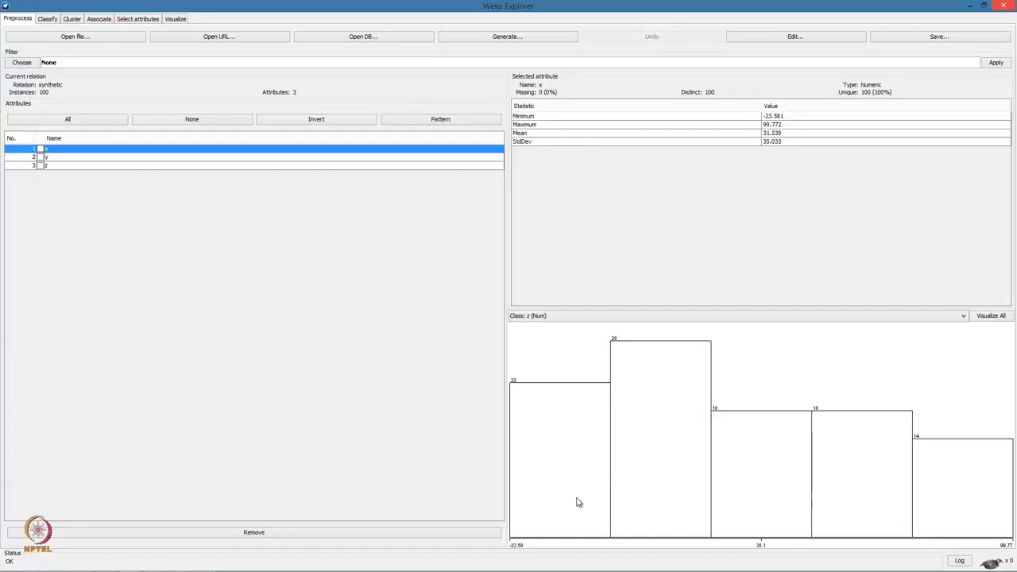
key(alt+Tab)
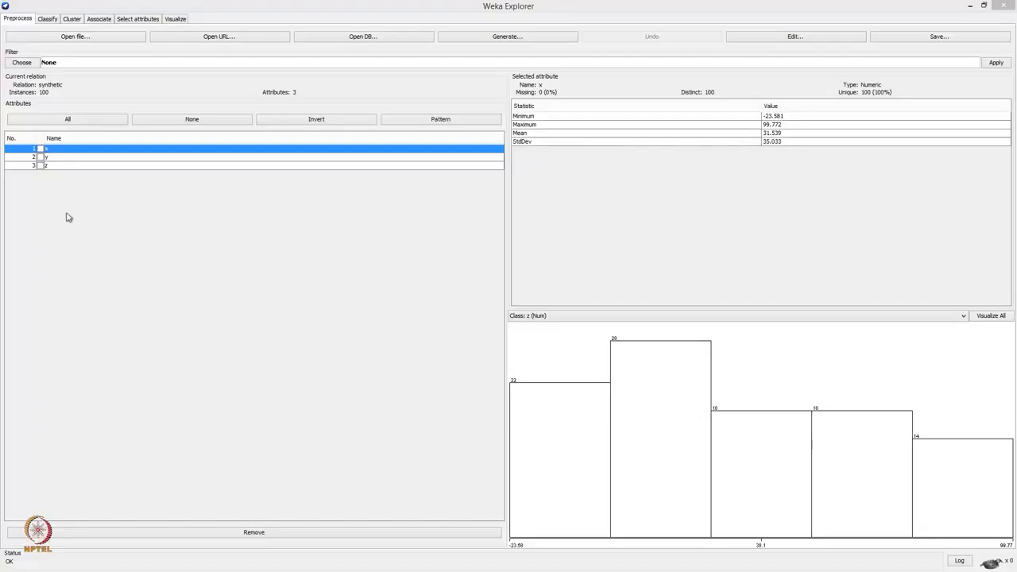
click(42, 166)
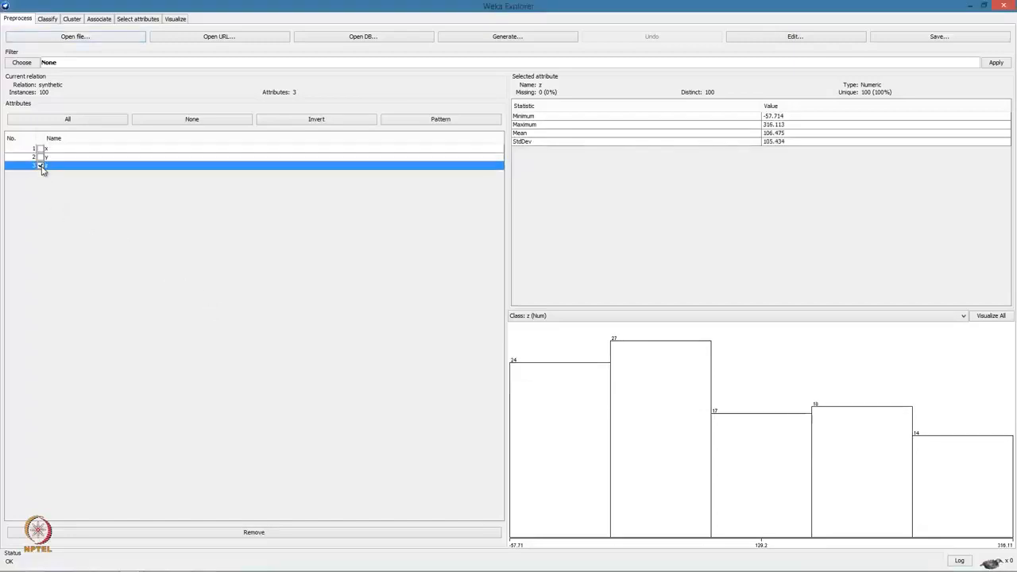
click(251, 535)
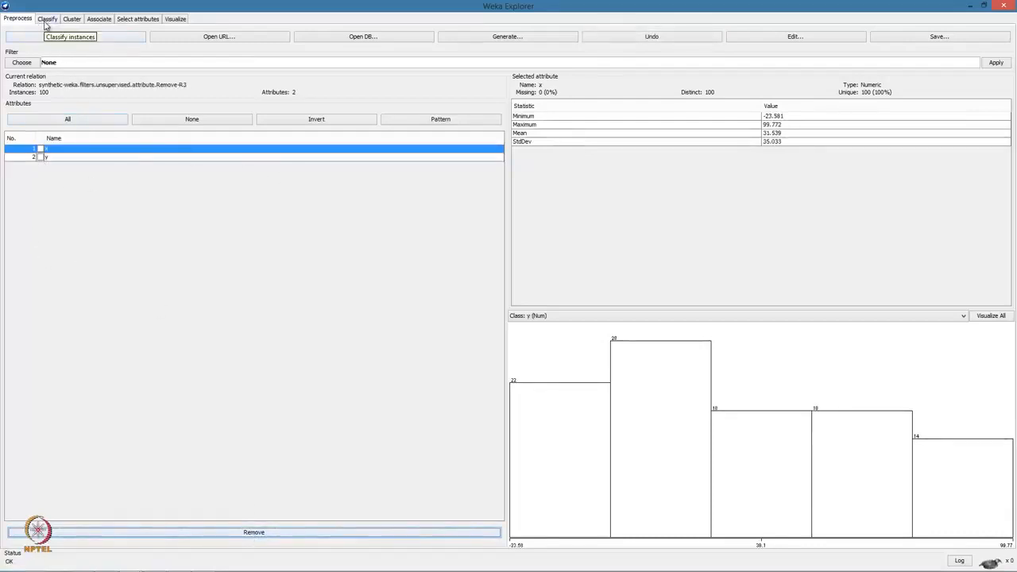
Step: Choose LinearRegression from the functions group as the classifier
click(46, 22)
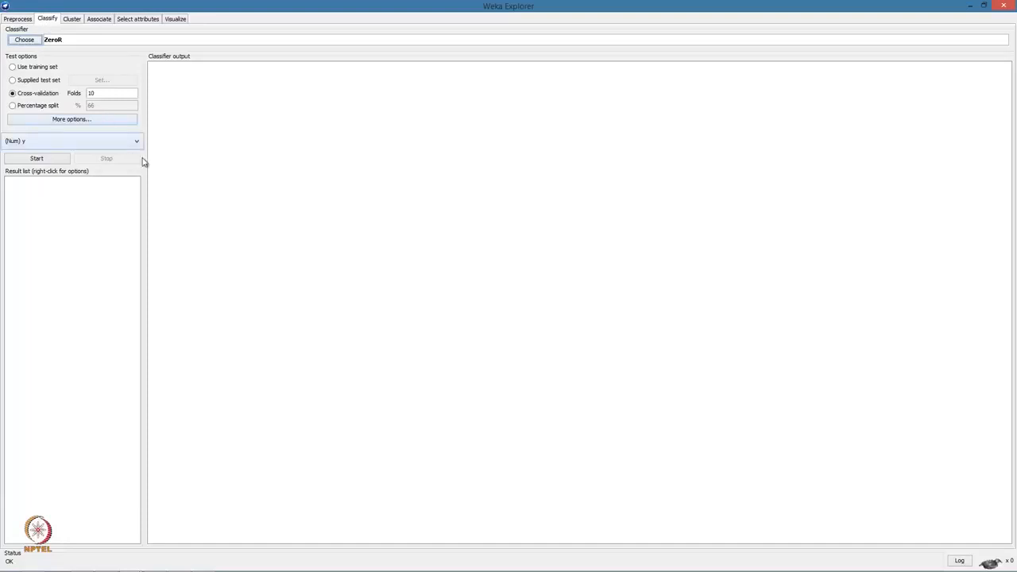
click(33, 41)
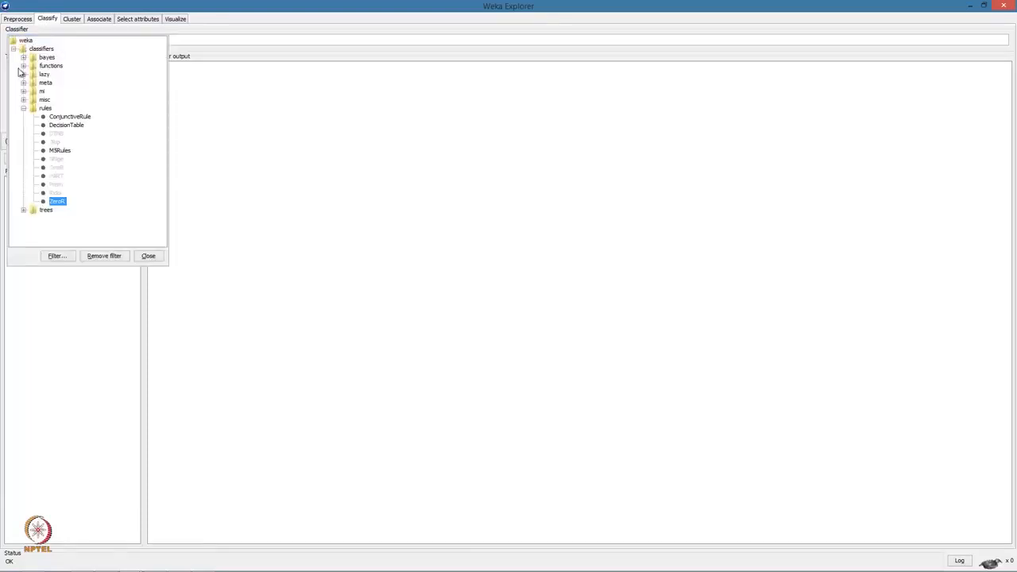
click(23, 66)
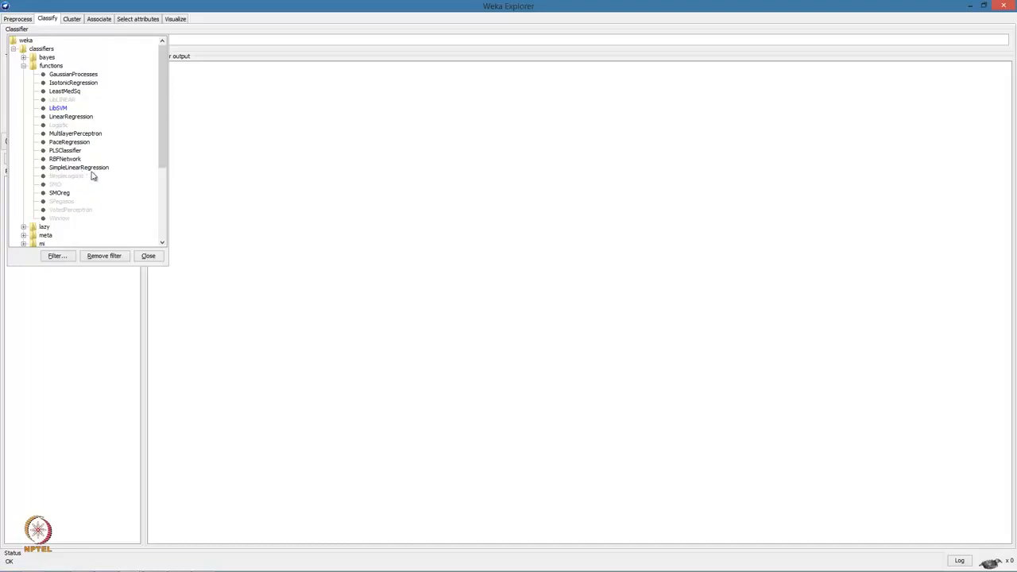
mouse_move(97, 174)
mouse_move(76, 121)
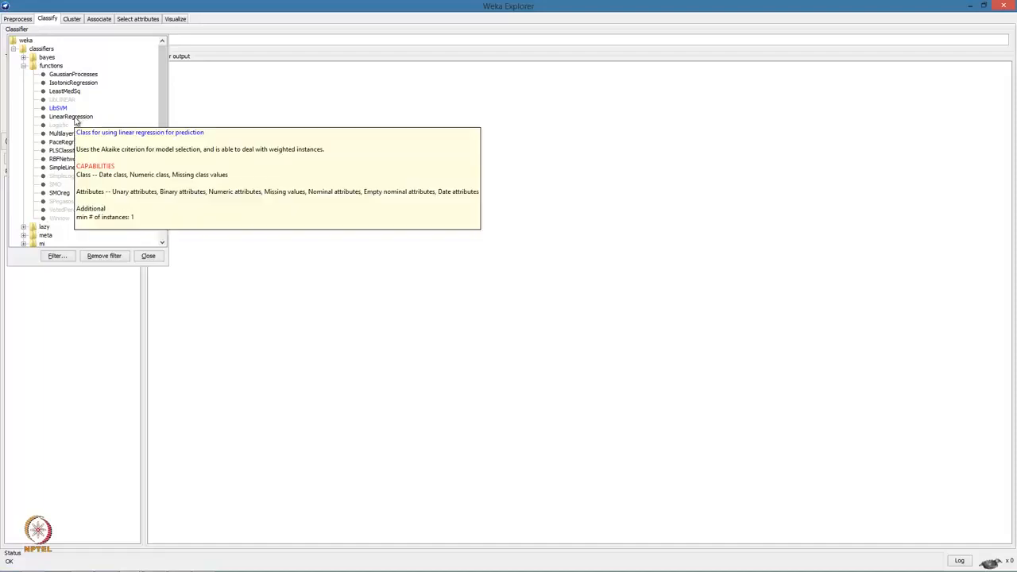
click(76, 121)
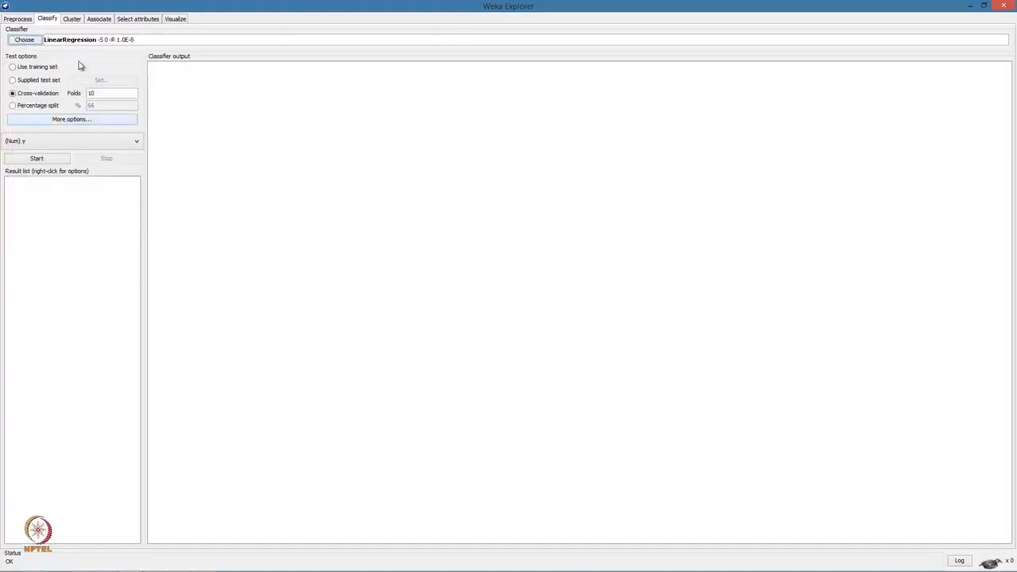
Step: Configure LinearRegression with no attribute selection, eliminateColinearAttributes set to False and a ridge of 0
click(180, 42)
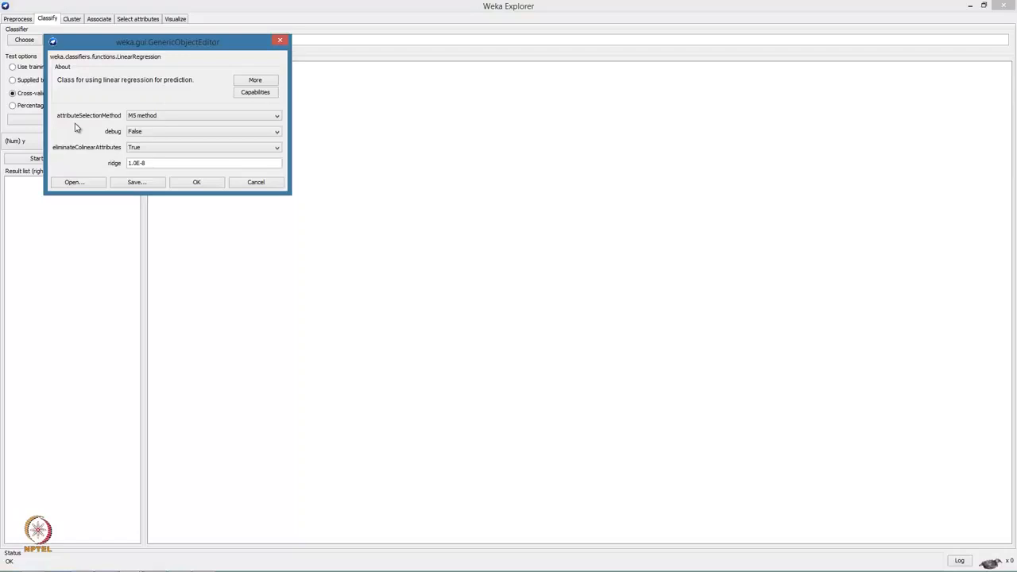
click(148, 118)
click(162, 125)
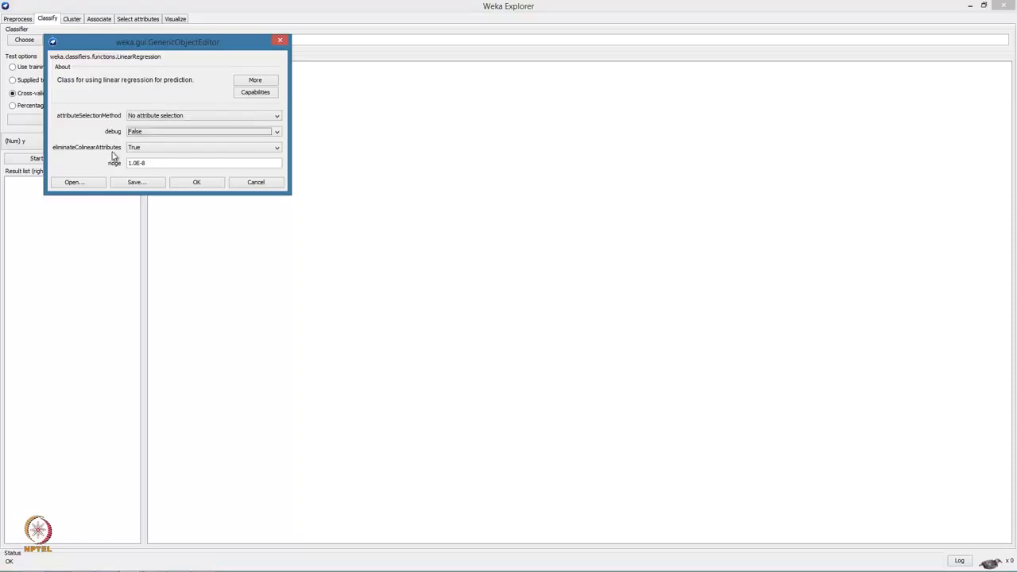
click(164, 152)
click(152, 166)
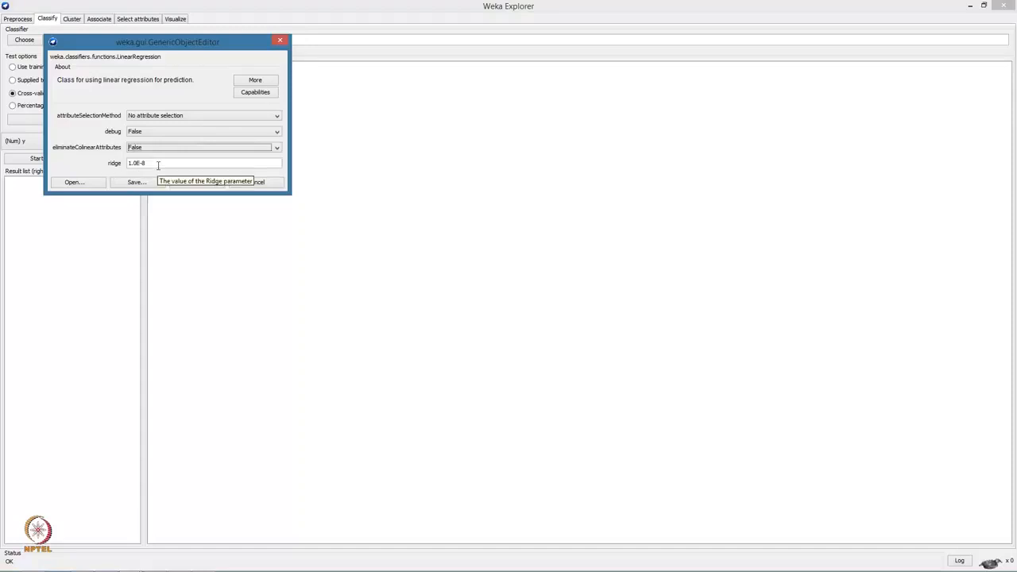
drag(158, 164, 126, 165)
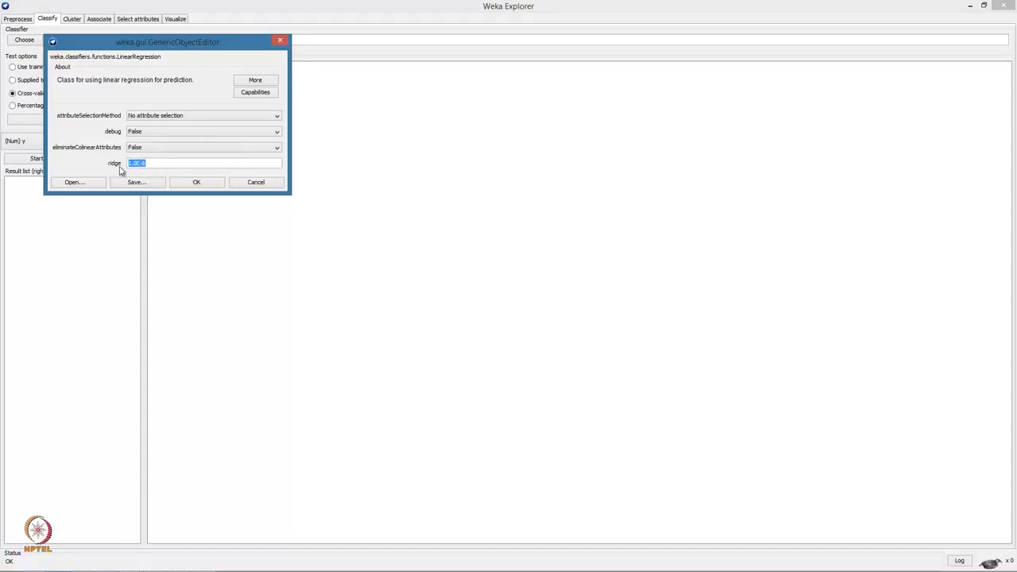
text(0)
click(198, 184)
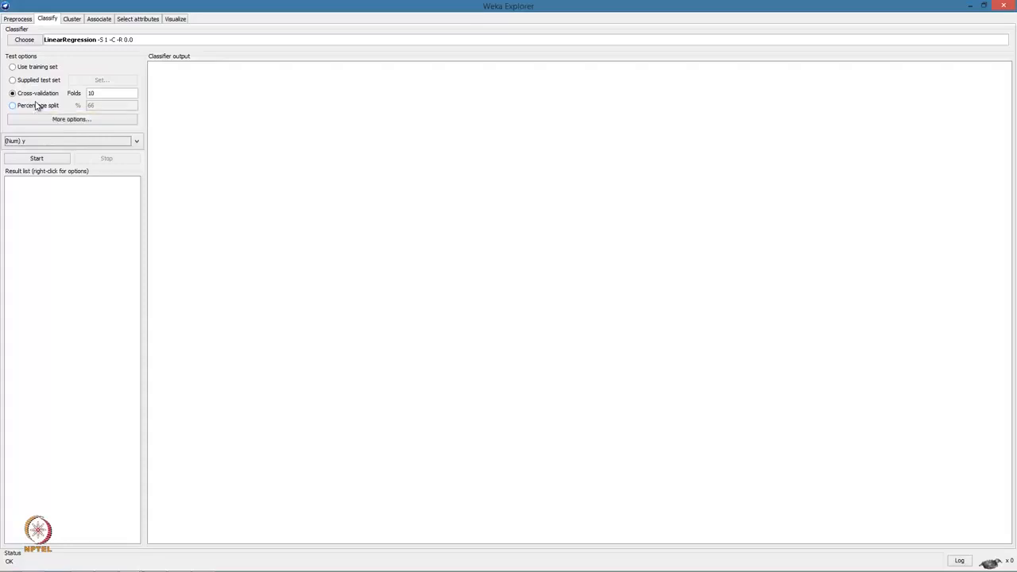
Step: Run the linear regression with y as the target attribute, using 10-fold cross-validation
click(136, 143)
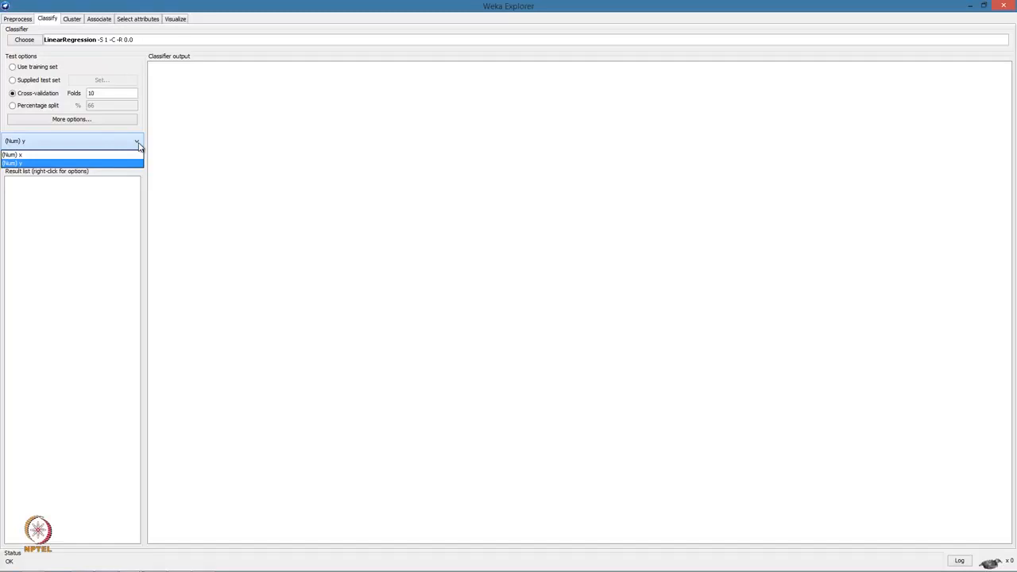
click(57, 164)
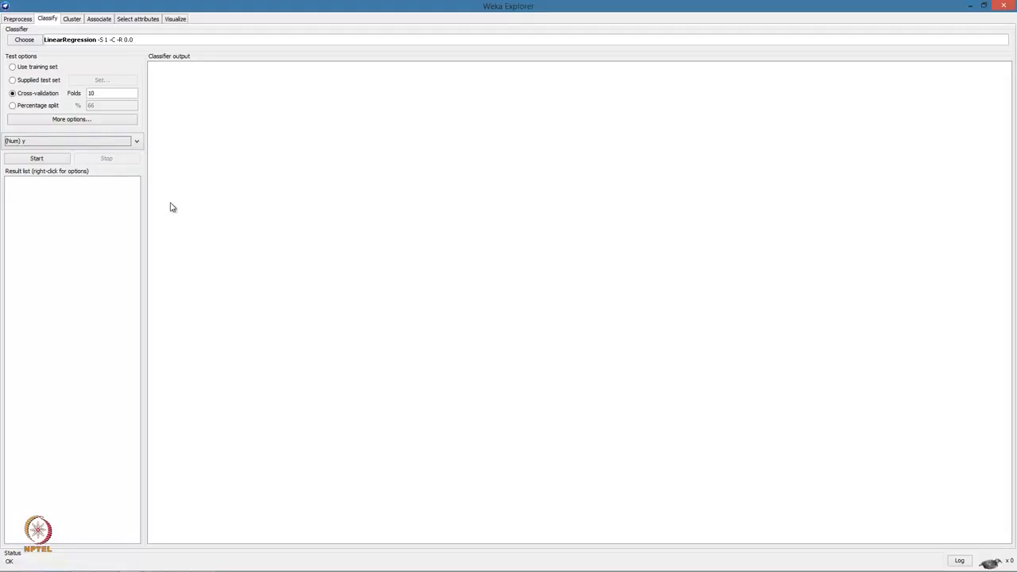
click(54, 162)
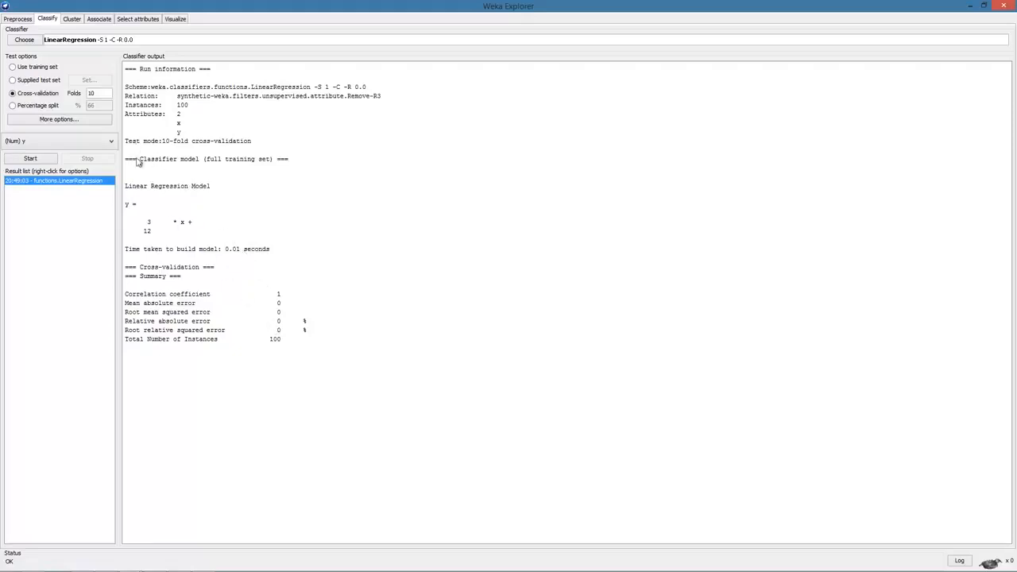
Step: Undo the removal of attribute z in preprocessing and remove attribute y instead
click(25, 20)
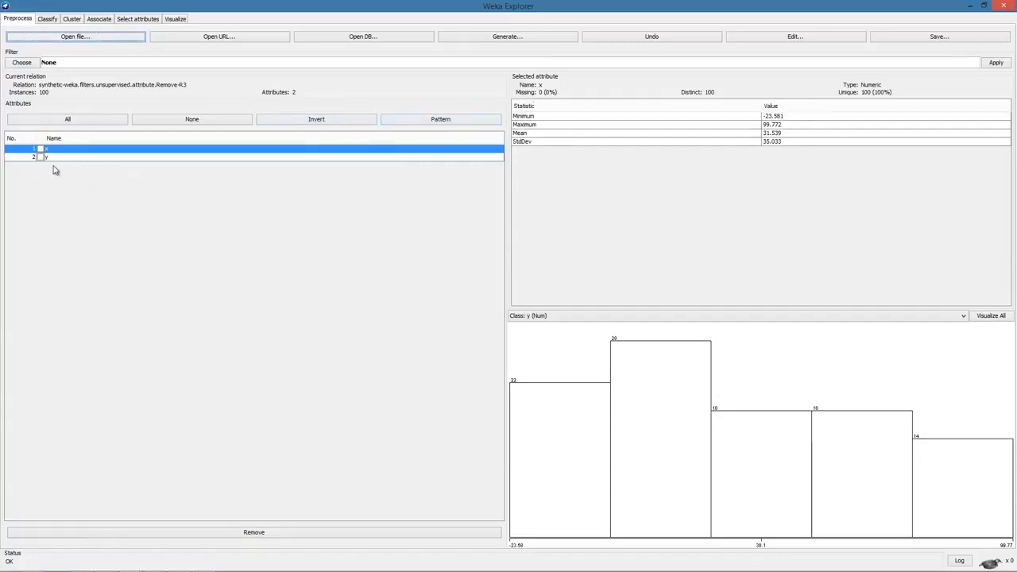
click(655, 37)
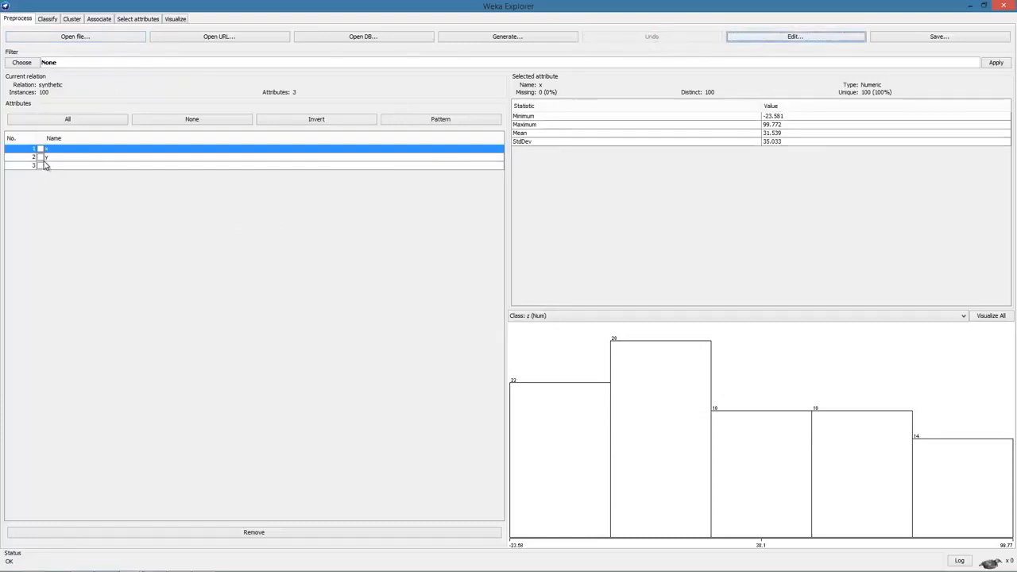
click(40, 156)
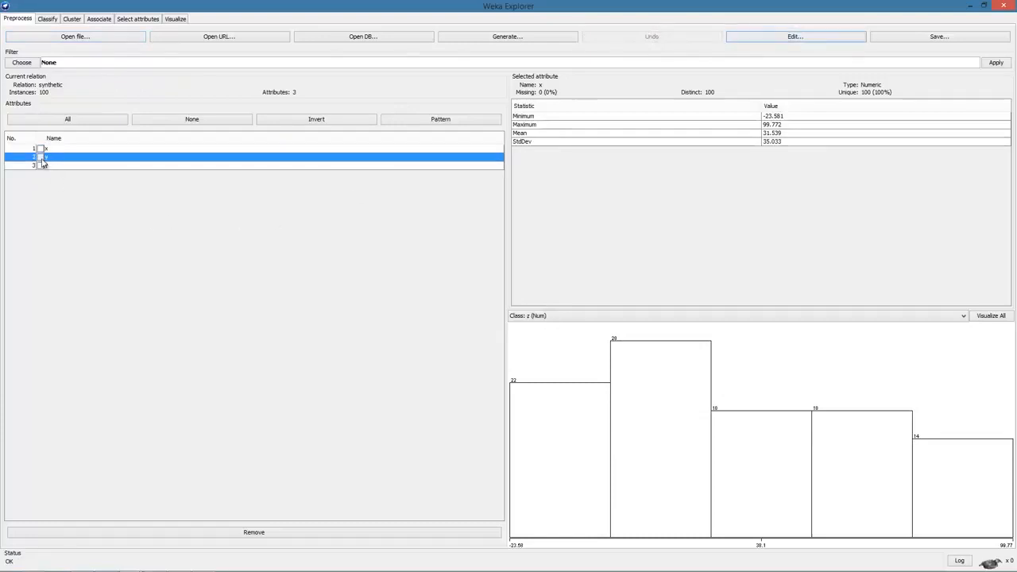
click(291, 534)
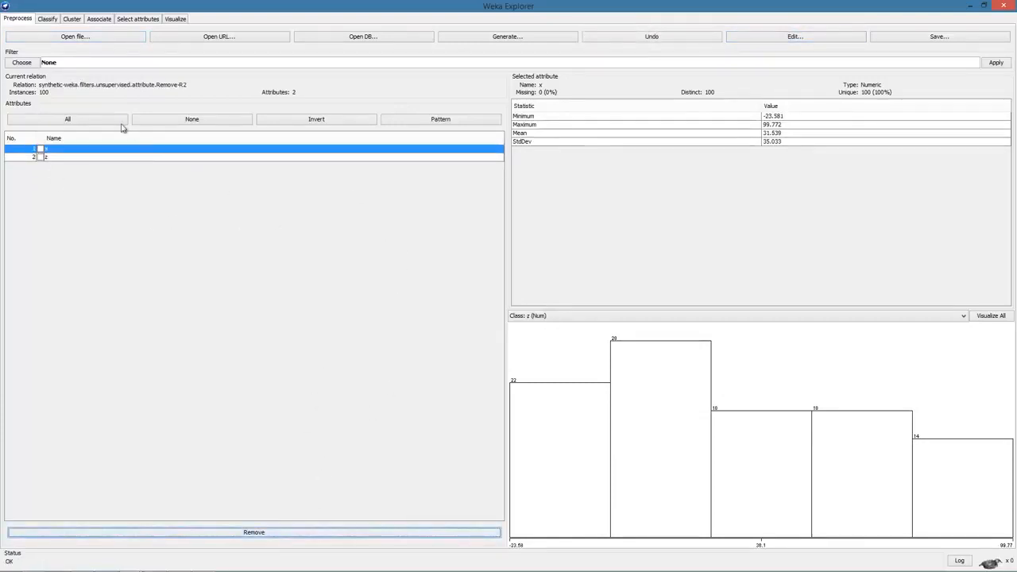
Step: Run the linear regression with z as the target attribute, using 10-fold cross-validation
click(48, 20)
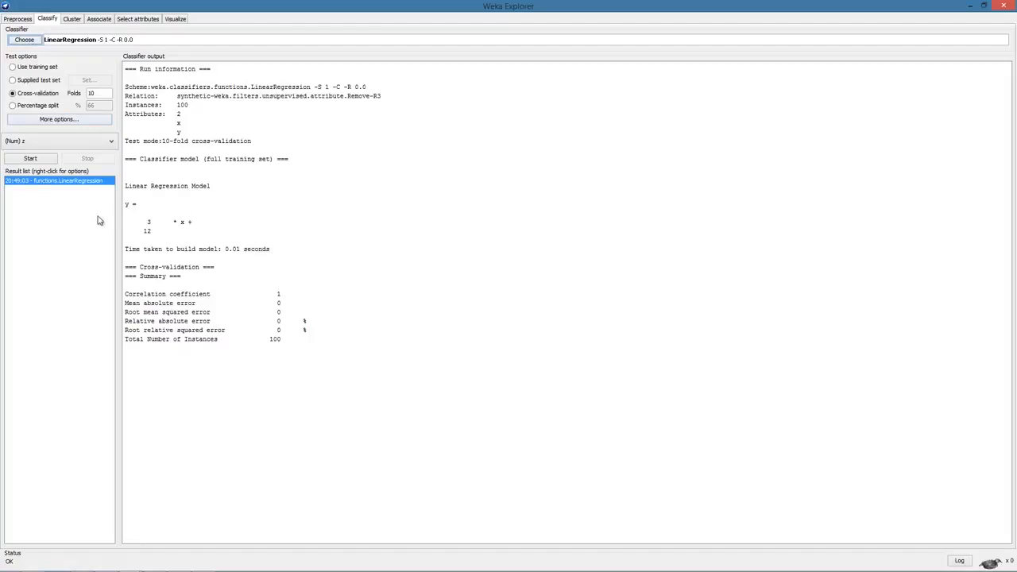
click(26, 162)
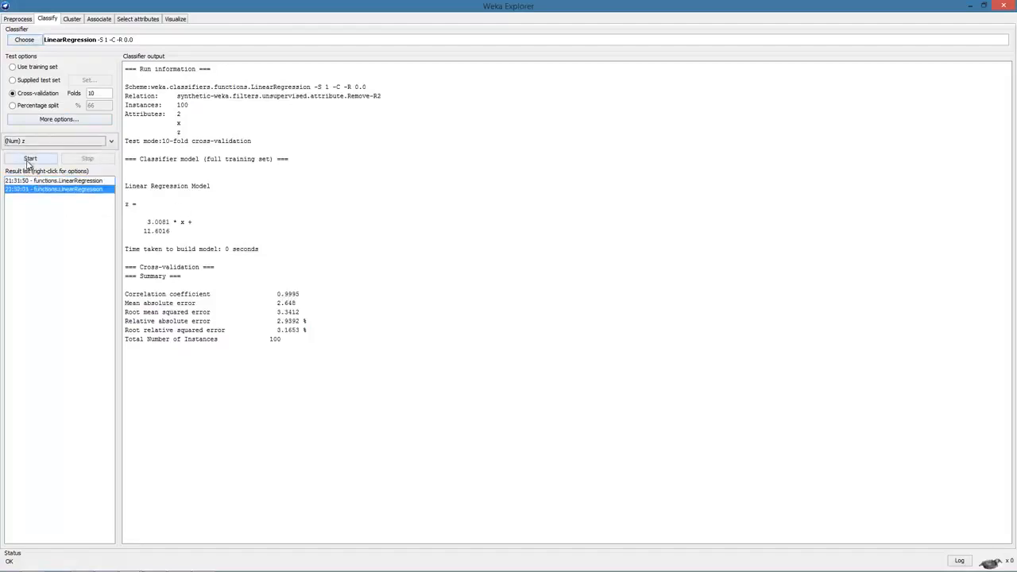
click(111, 144)
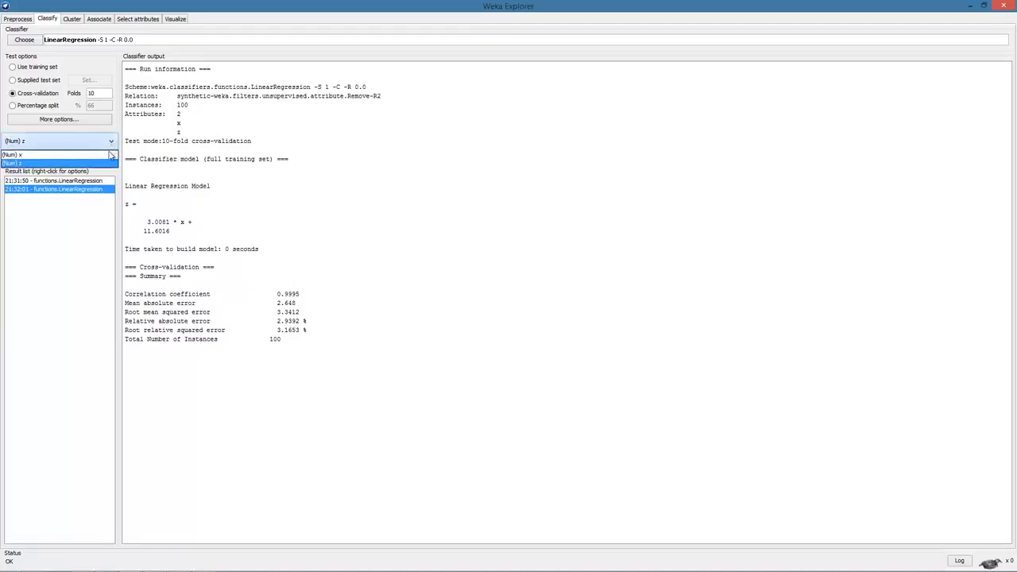
click(108, 164)
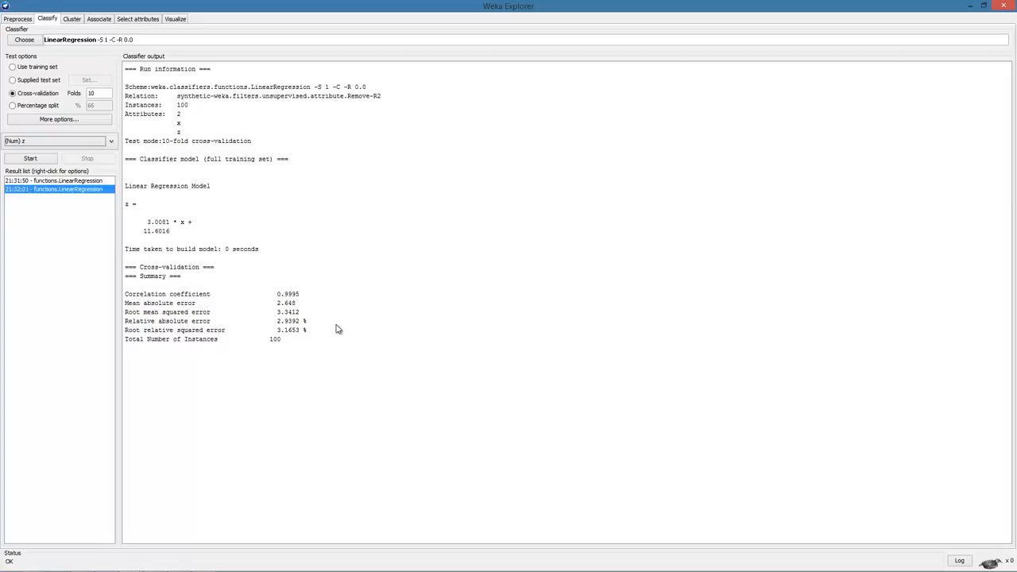
Step: Switch to the browser, open the Abalone data set page in the UCI repository and its Data Set Description in a new tab
key(alt+Tab)
key(Tab)
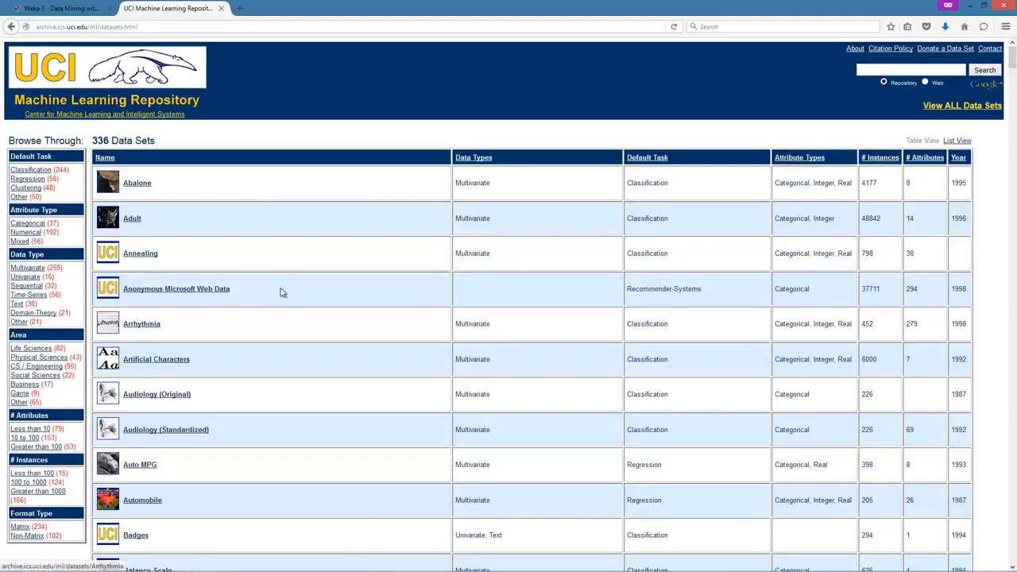
click(143, 188)
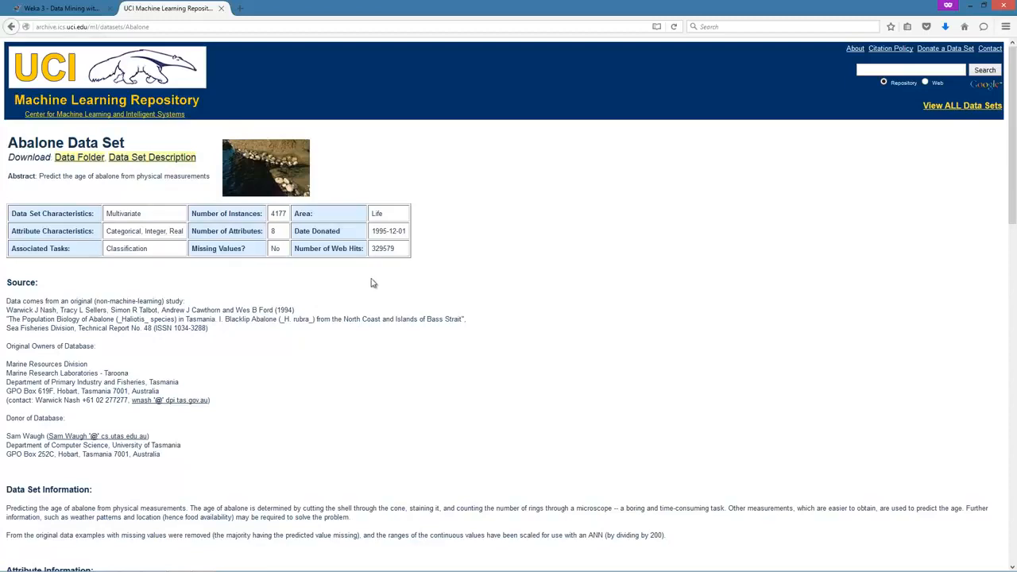
right_click(147, 160)
click(183, 167)
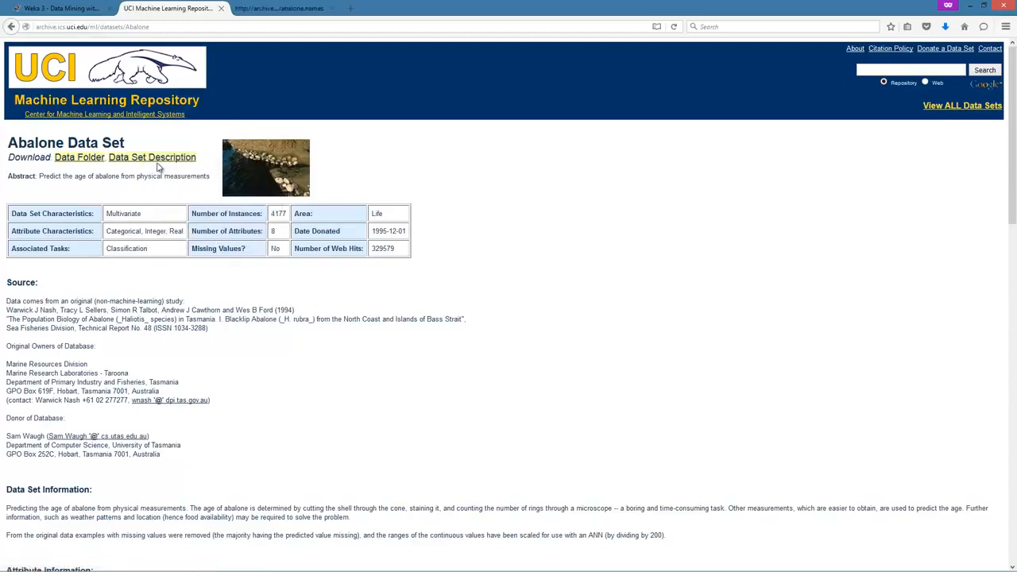
Step: Read the abalone.names description down to the attribute information table
click(282, 7)
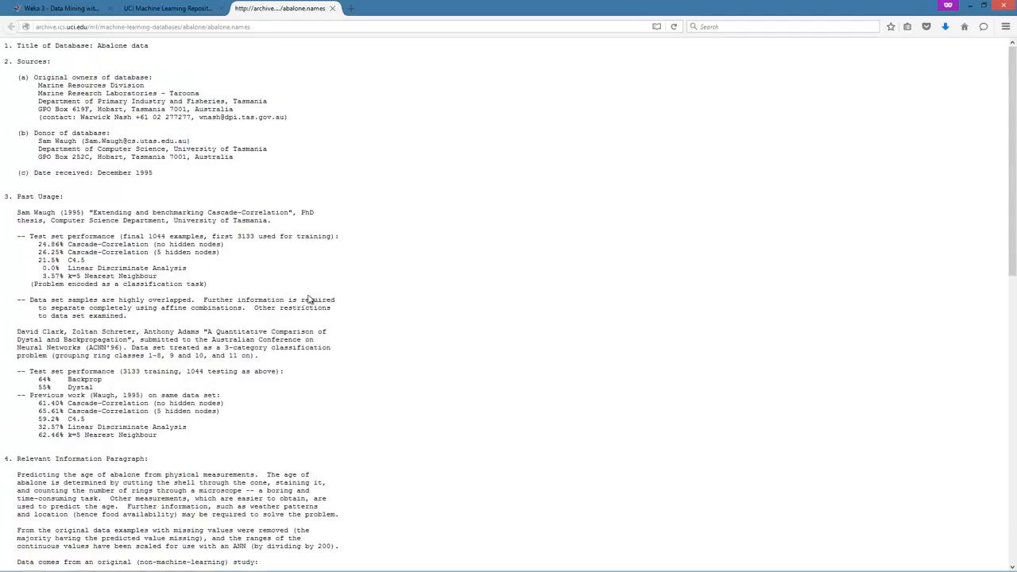
scroll(310, 299, down, 6)
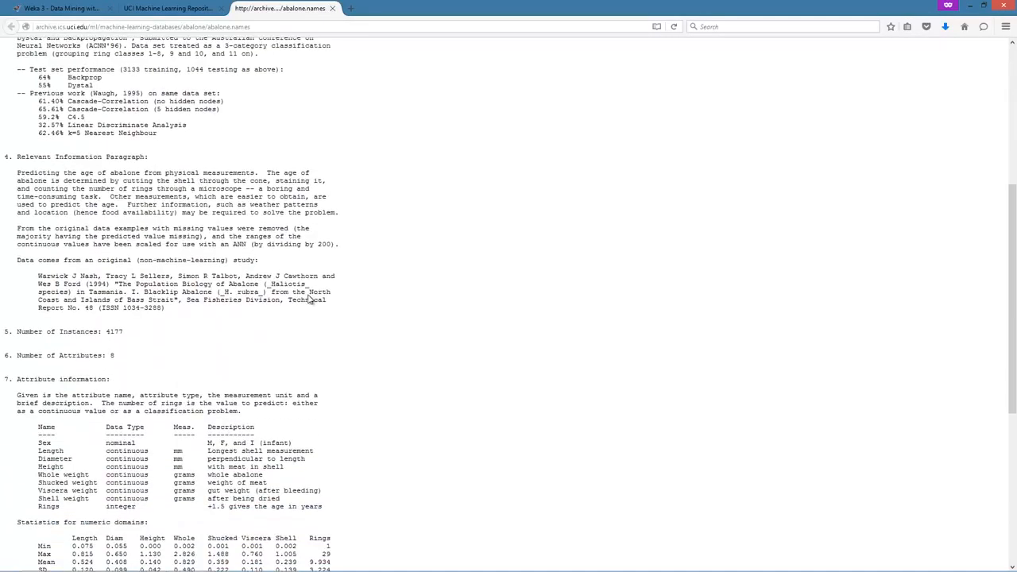
scroll(309, 299, down, 3)
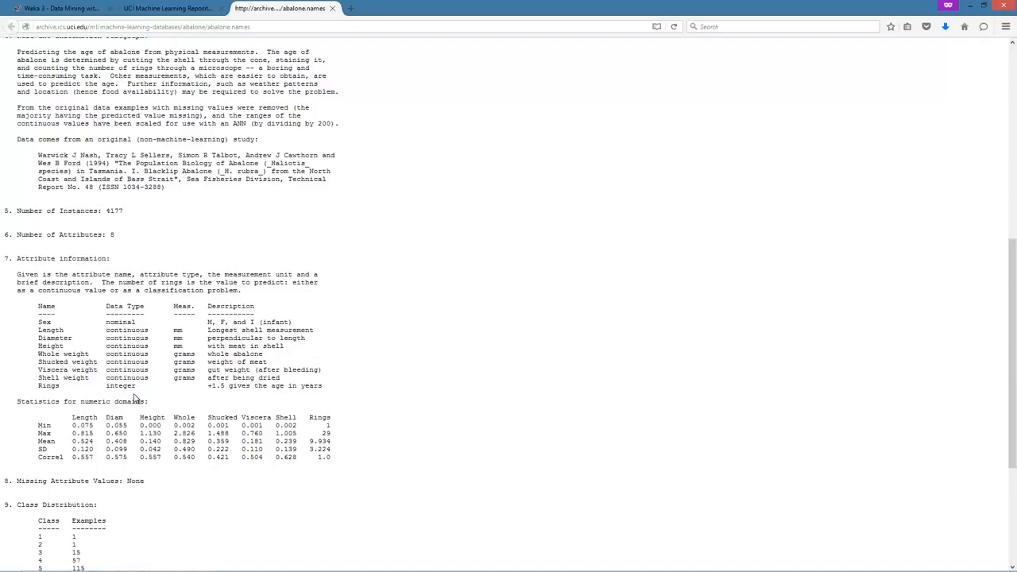
Step: Switch to Notepad++ and examine the attribute header of abalone.arff
key(alt+Tab)
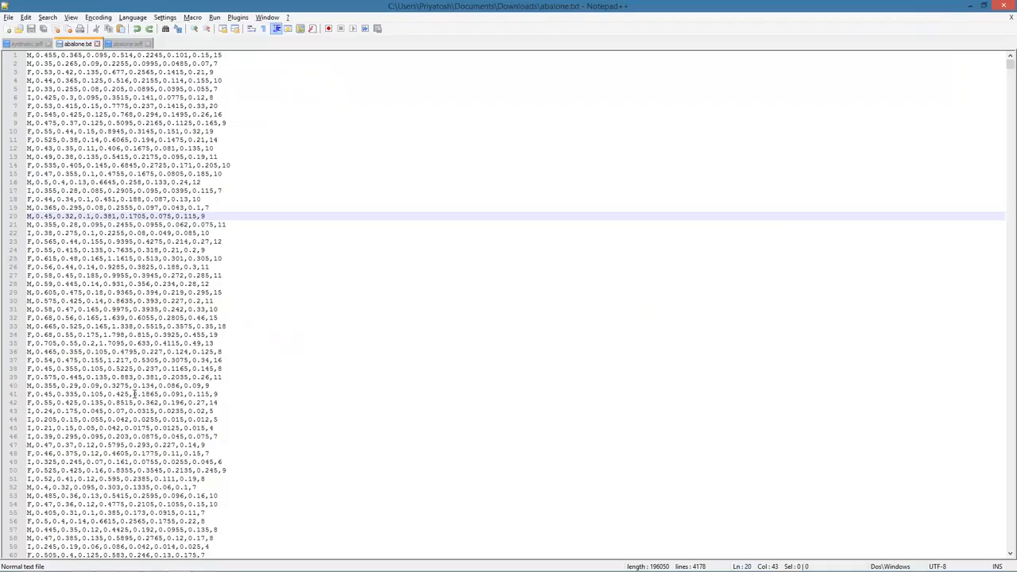
click(127, 44)
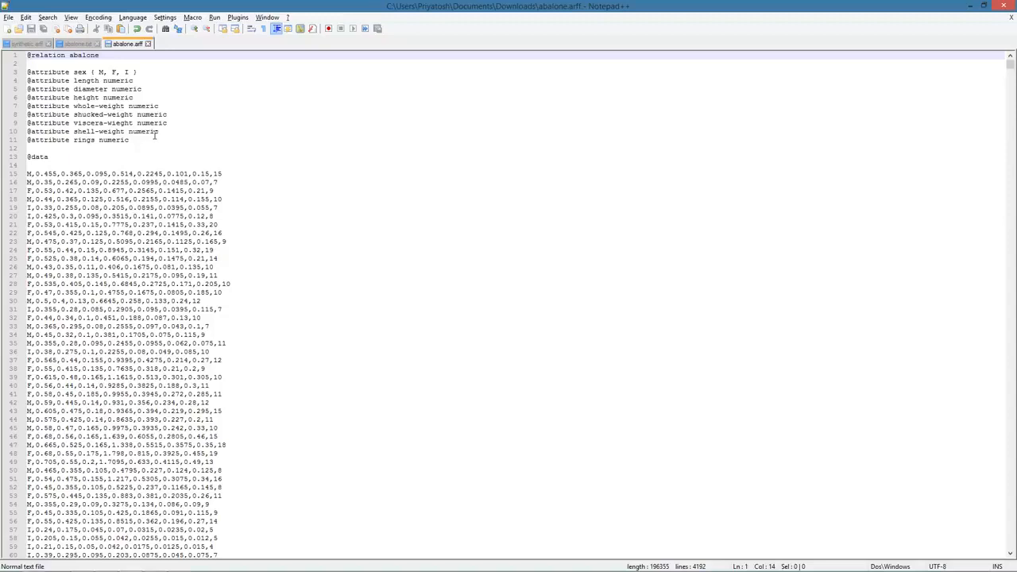
Step: Switch to Weka, start a new maximized Explorer and load abalone.arff from the Downloads folder
key(alt+Tab)
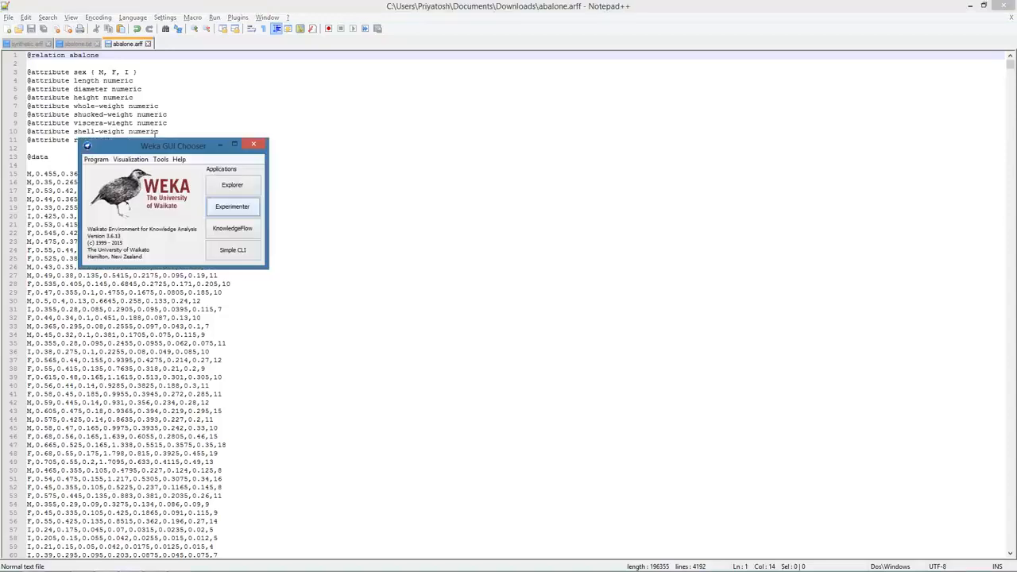
click(243, 185)
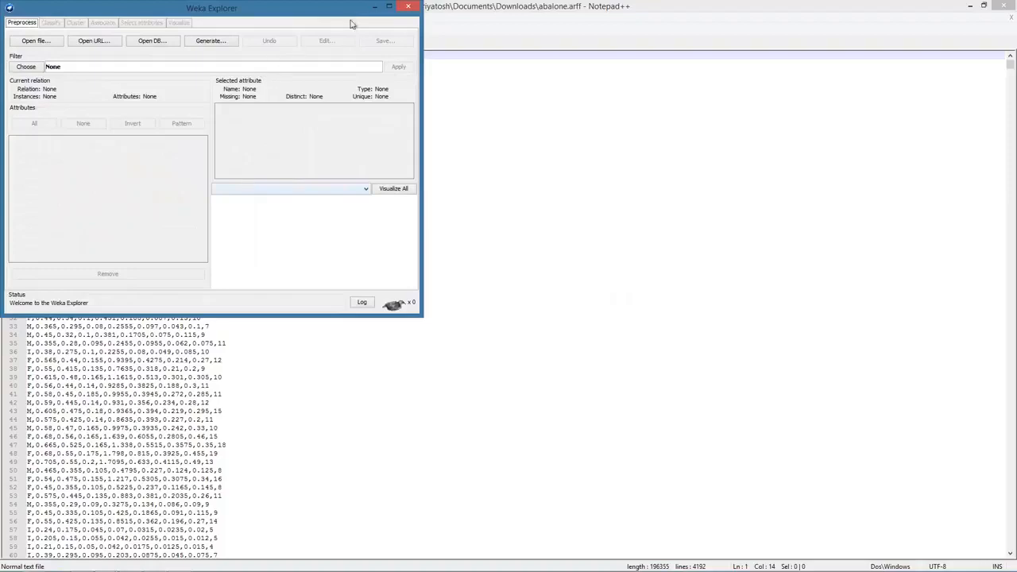
click(389, 6)
click(58, 45)
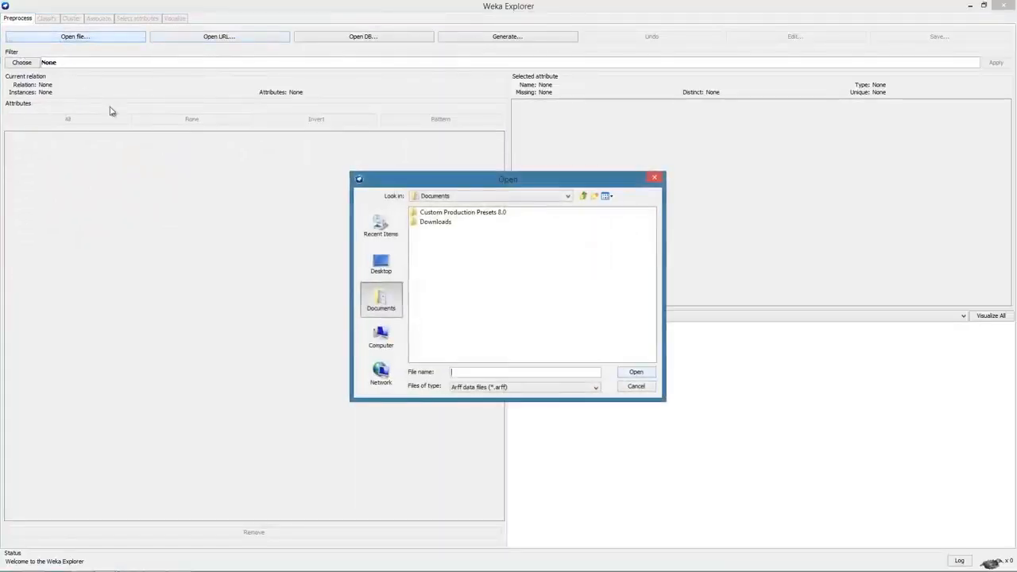
double_click(425, 221)
double_click(430, 212)
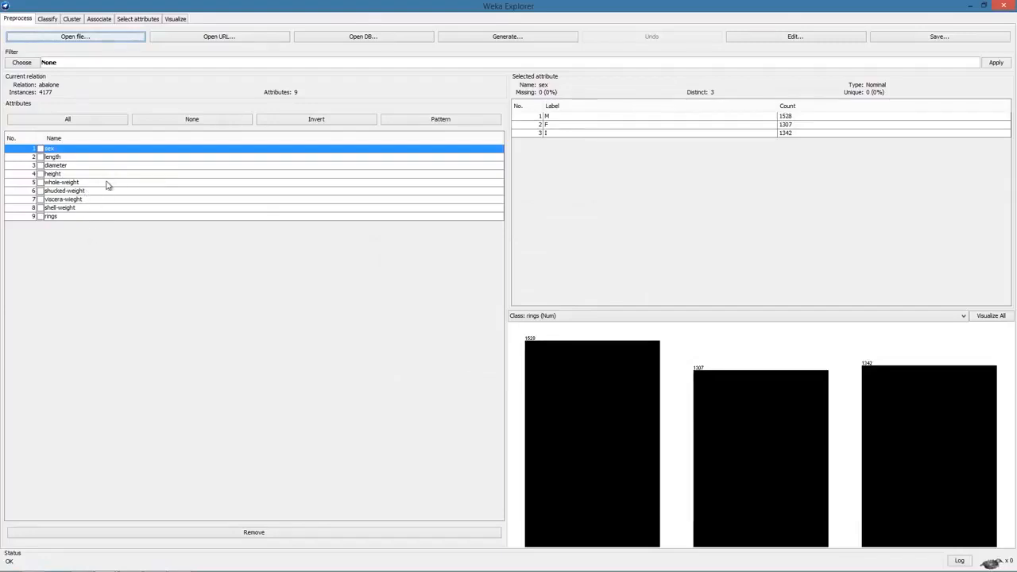
Step: Examine the statistics and histograms of the numeric attributes from length through viscera-wieght
click(135, 157)
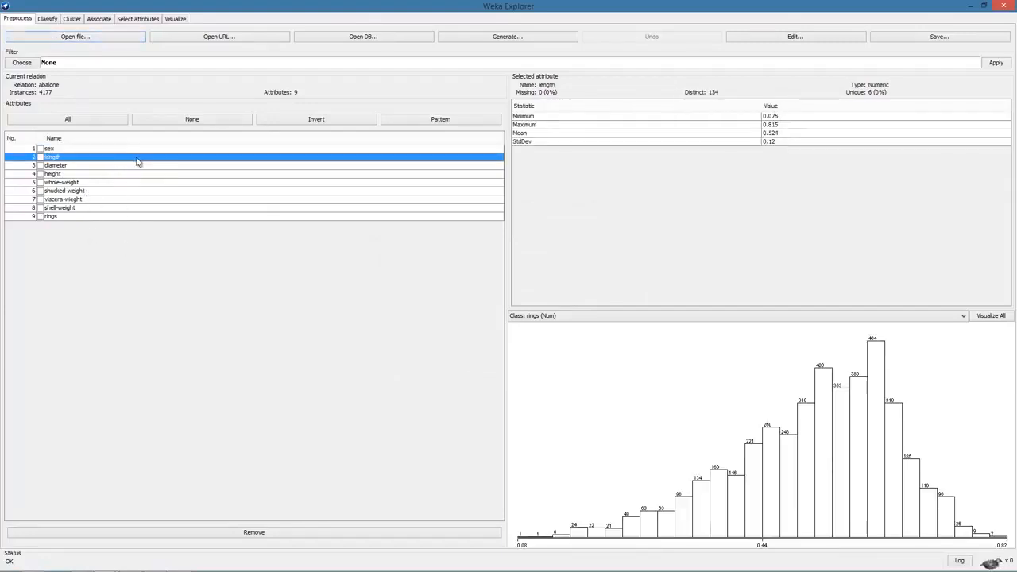
click(145, 165)
click(156, 176)
click(161, 183)
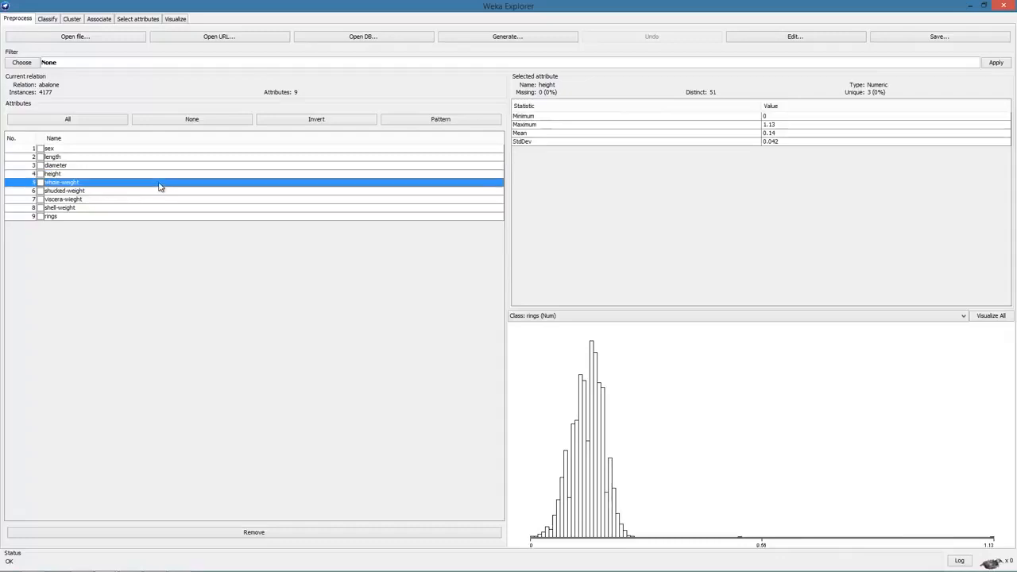
click(167, 192)
click(148, 199)
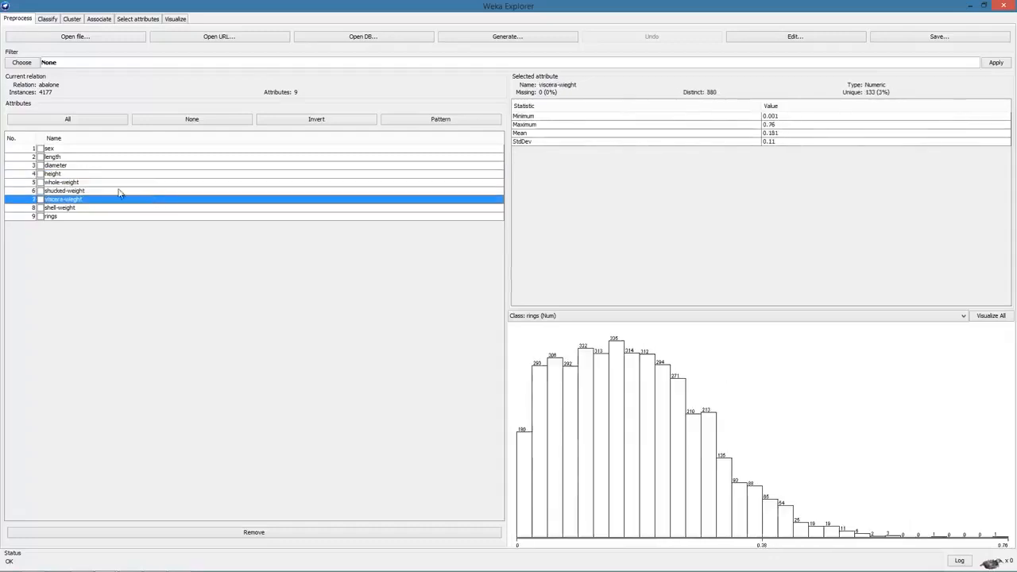
Step: Mark the sex attribute and apply the unsupervised NominalToBinary attribute filter with range first-last to the abalone data
click(69, 150)
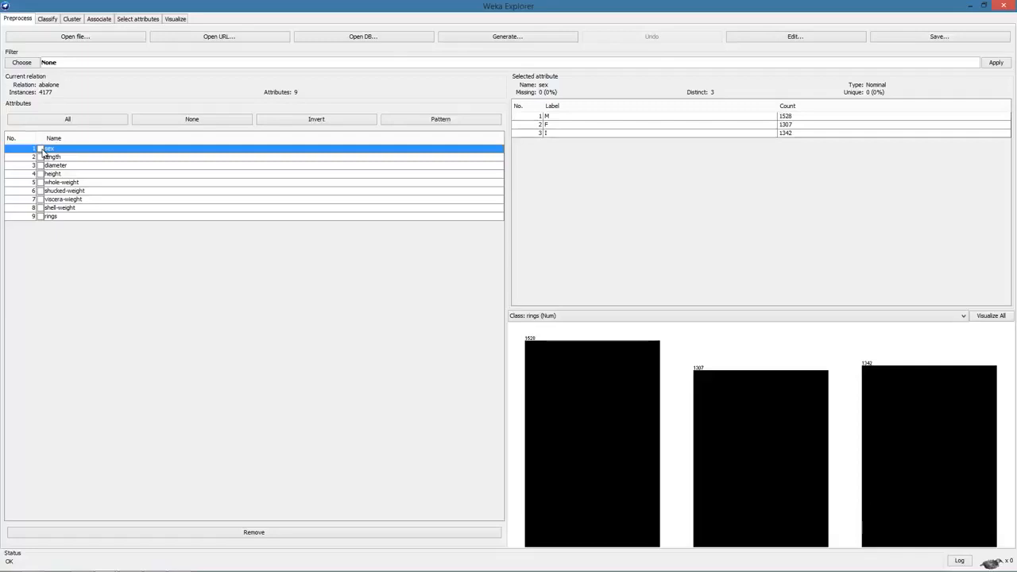
click(25, 63)
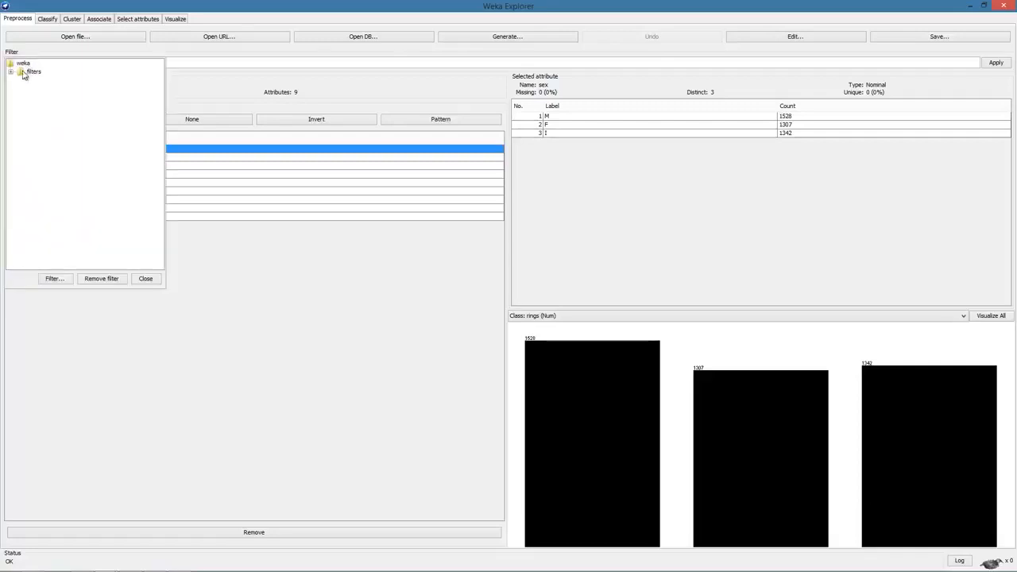
click(11, 72)
click(20, 106)
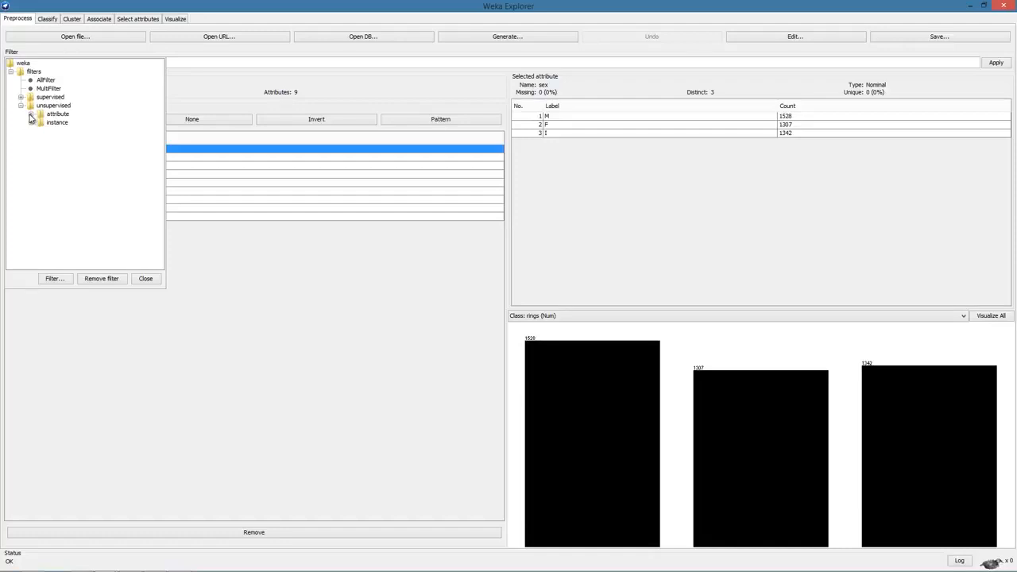
click(30, 118)
drag(158, 109, 159, 136)
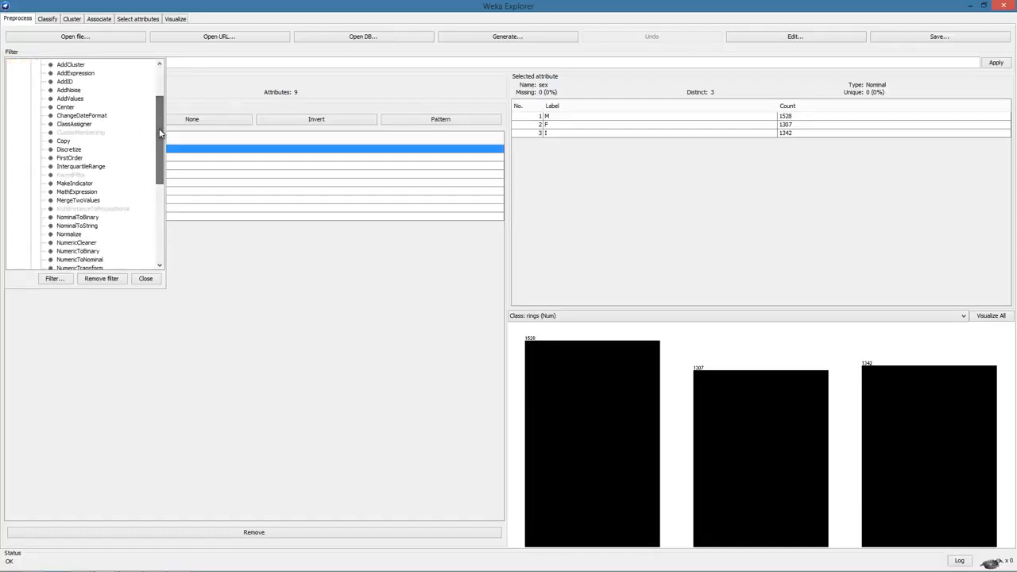
click(79, 220)
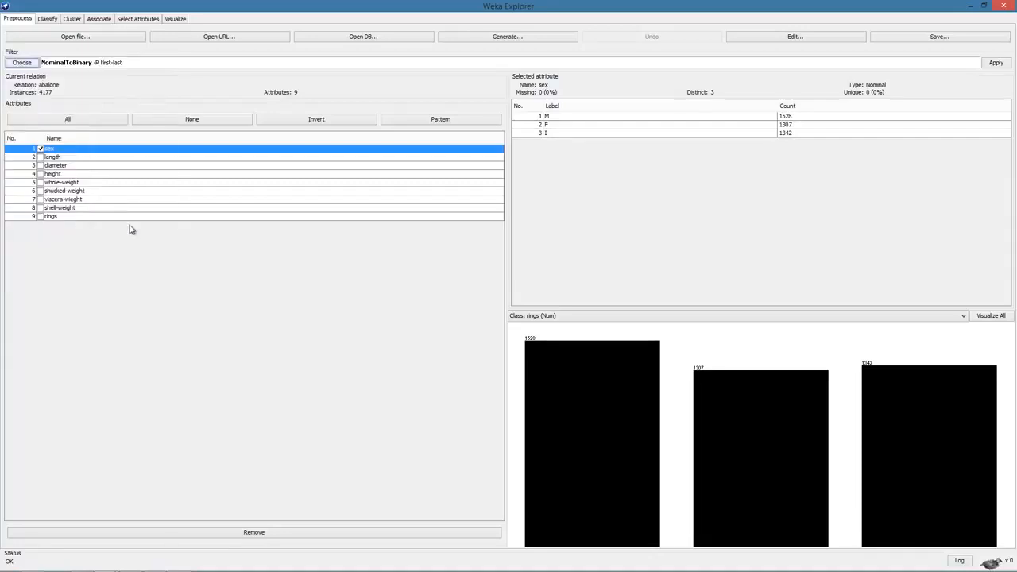
click(995, 65)
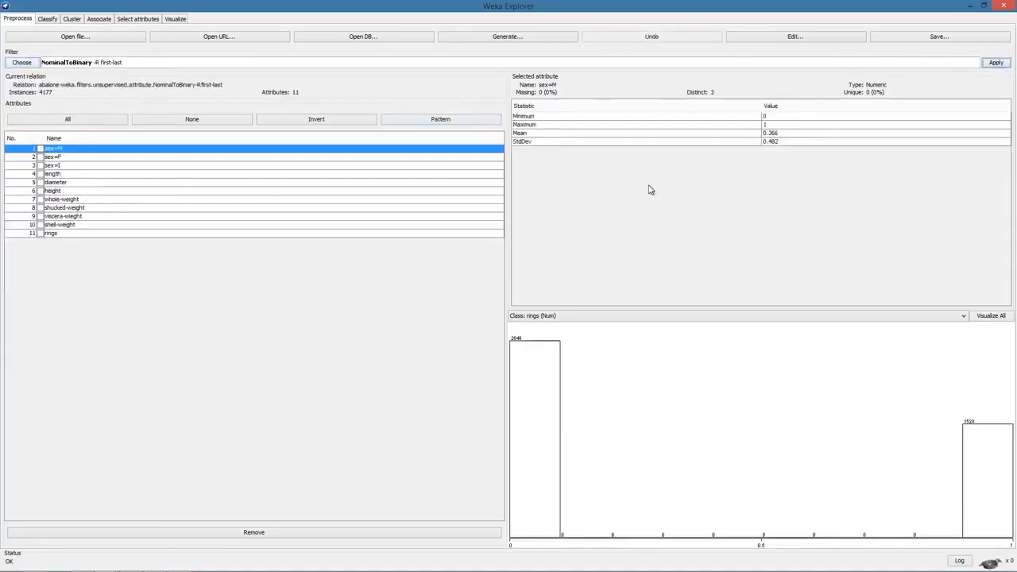
Step: Inspect the statistics and value distributions of the binary attributes sex=M, sex=F and sex=I
click(81, 158)
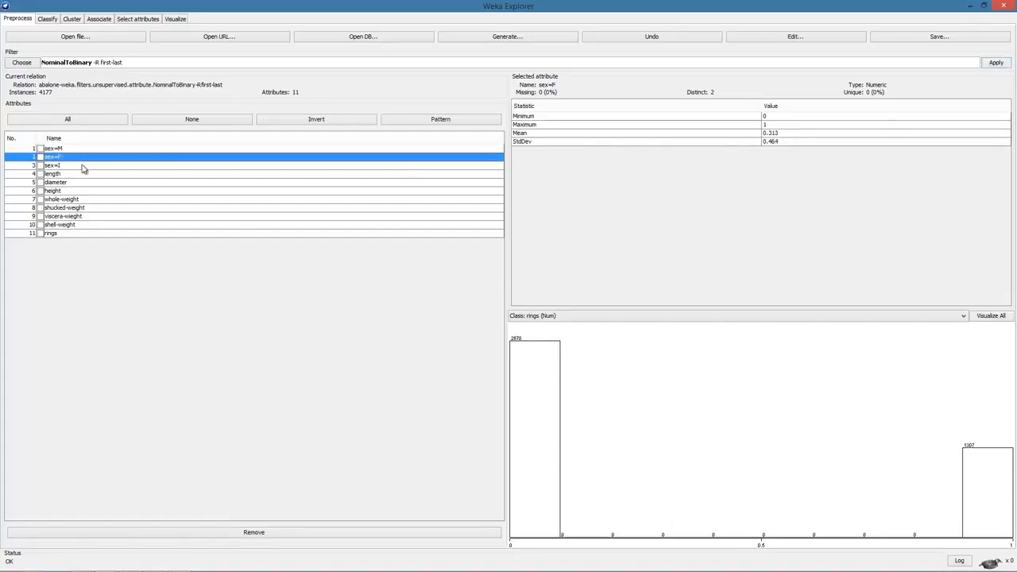
click(82, 165)
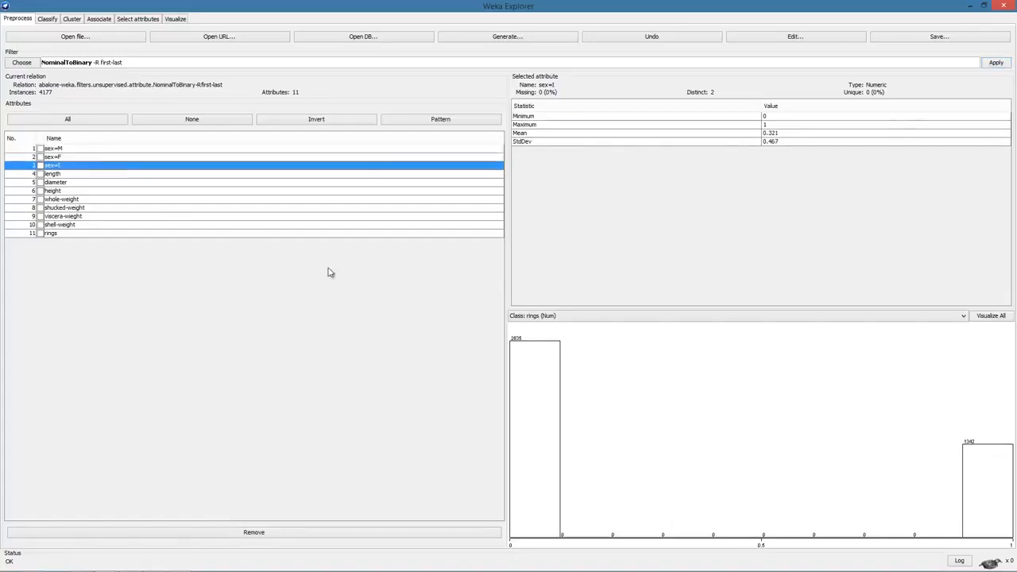
click(111, 150)
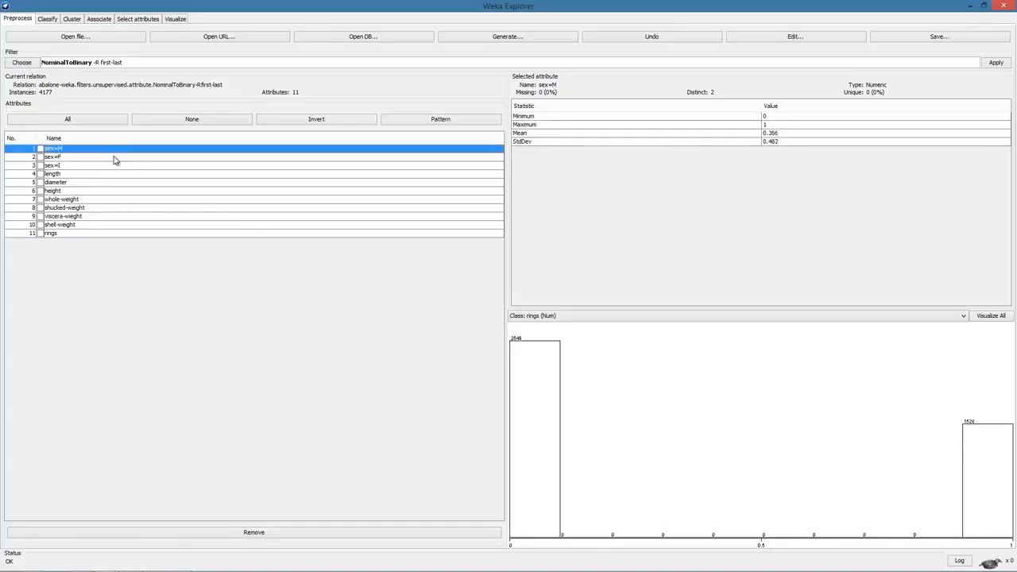
click(111, 158)
click(111, 167)
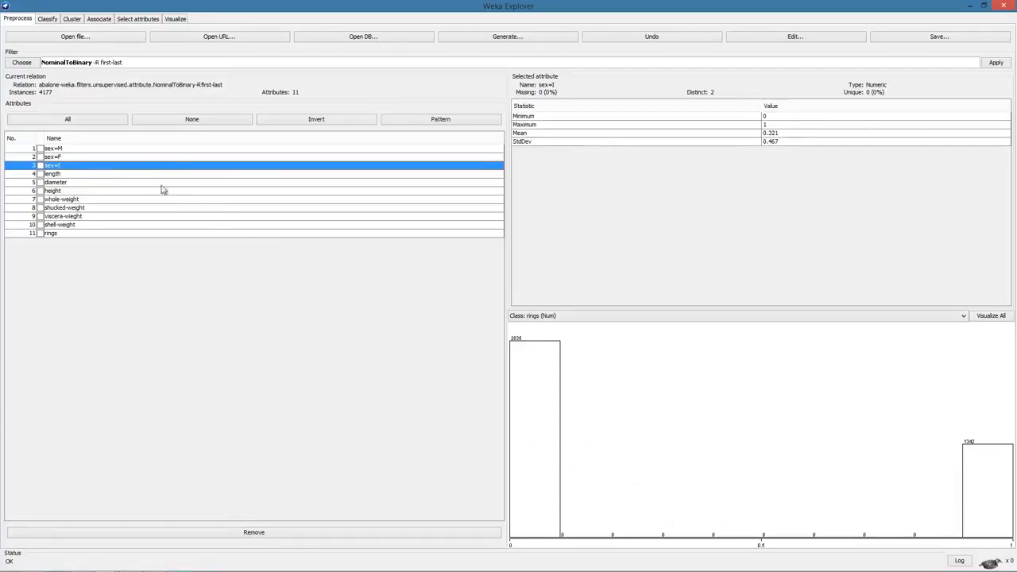
Step: Choose LinearRegression from the functions group as the classifier for the abalone data
click(47, 19)
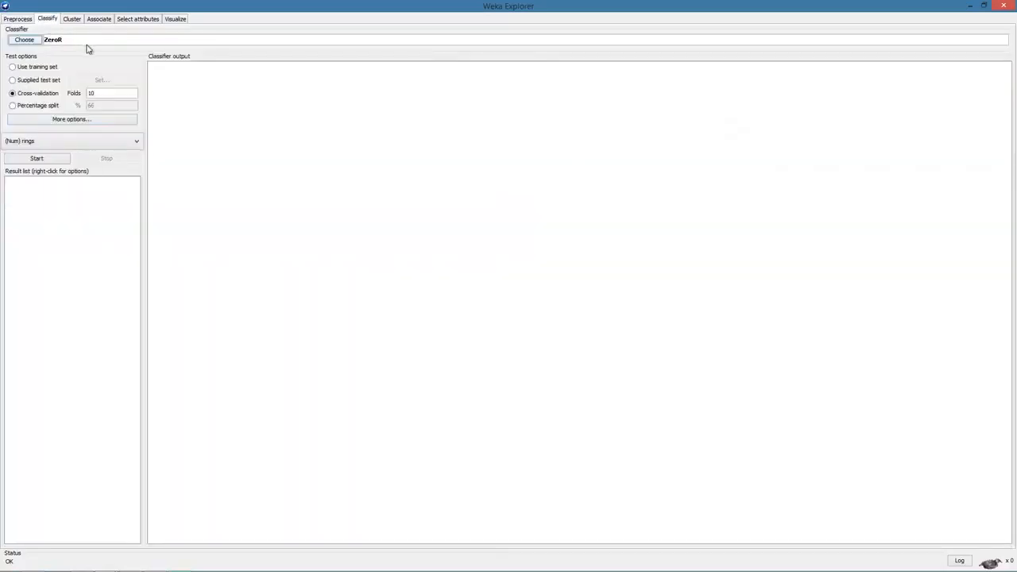
click(30, 39)
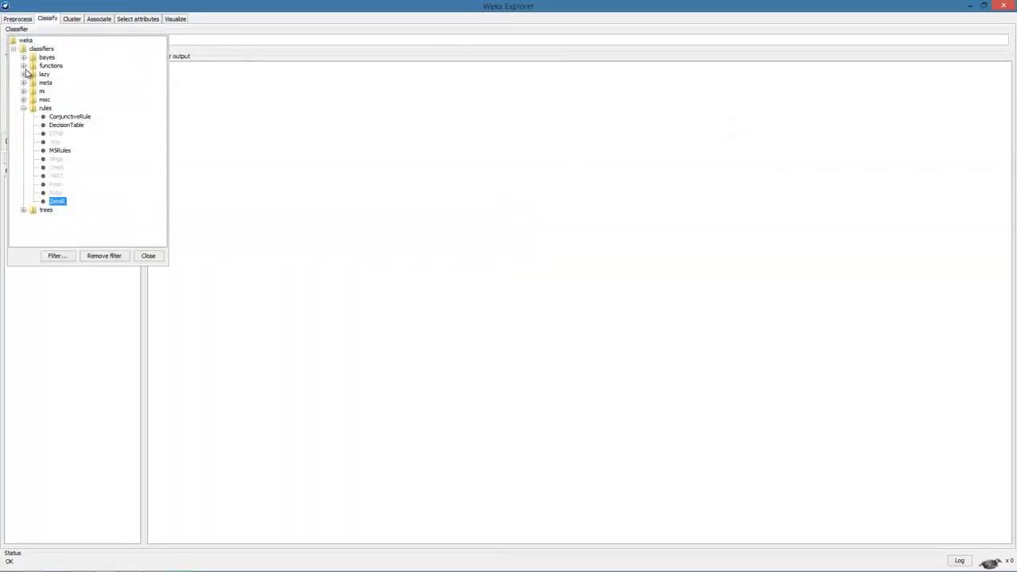
click(24, 66)
click(81, 117)
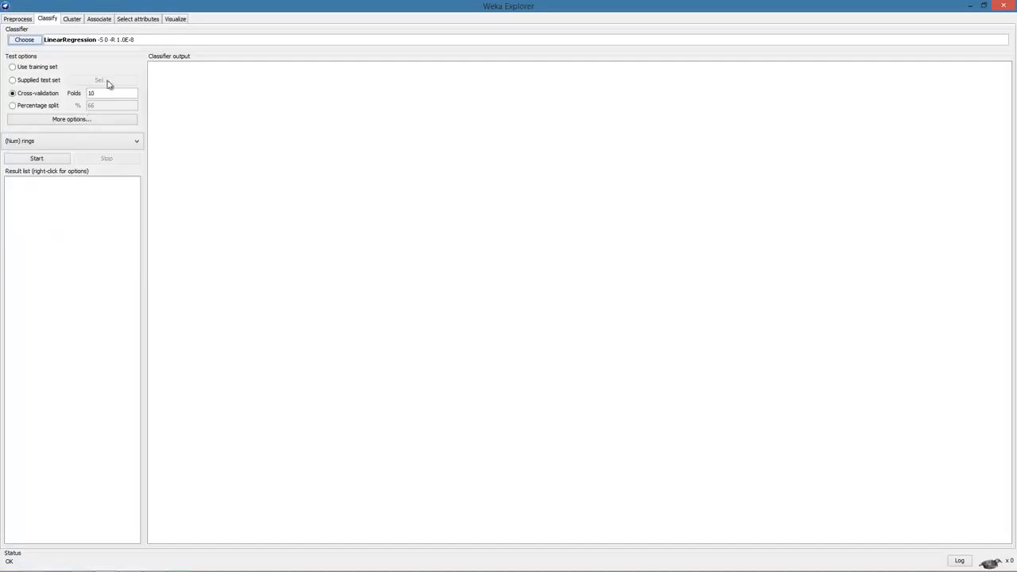
Step: Configure LinearRegression with no attribute selection, debug False, eliminateColinearAttributes False and a ridge of 0
click(222, 43)
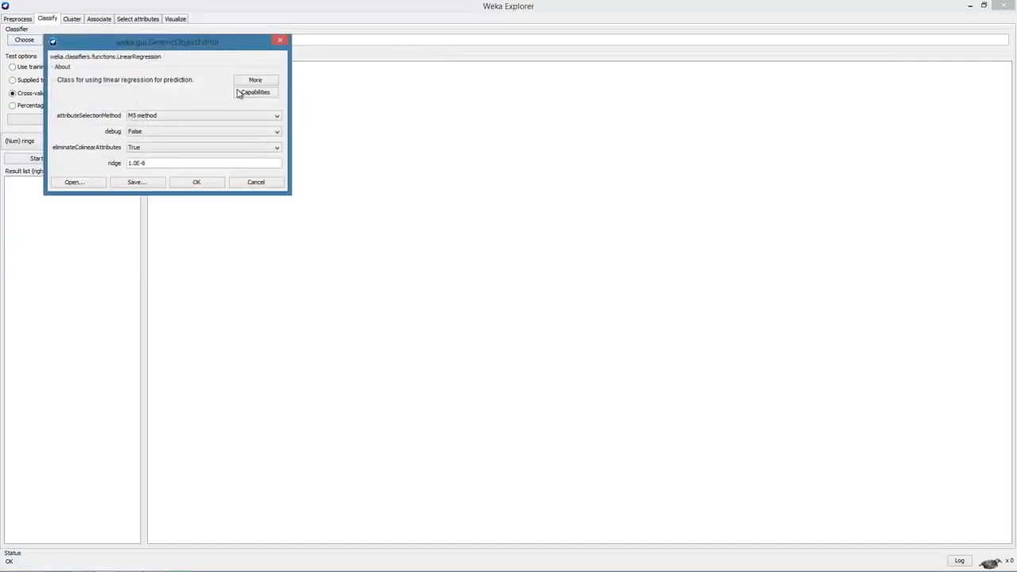
click(186, 117)
click(168, 132)
click(162, 132)
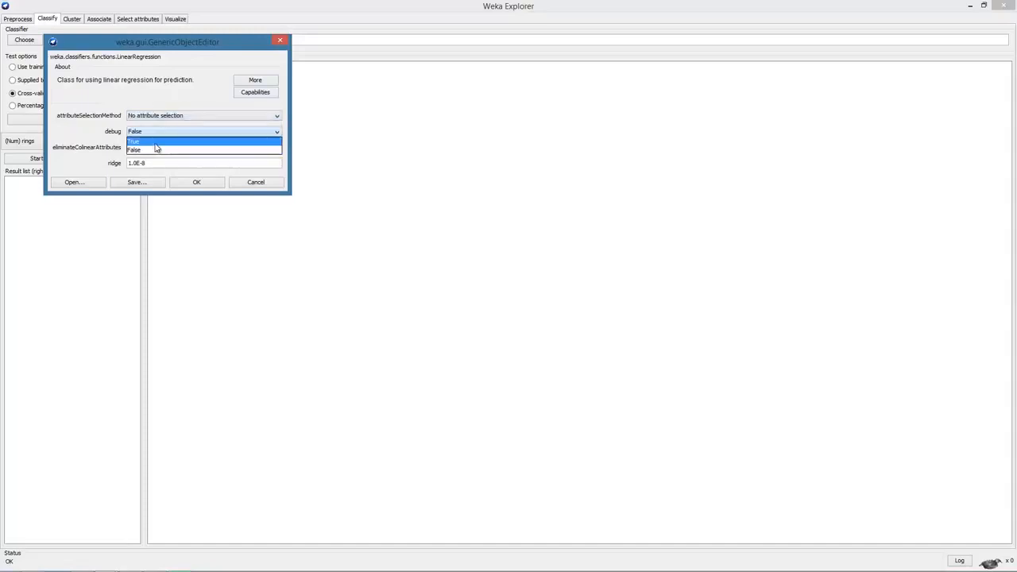
click(145, 150)
click(145, 148)
click(139, 166)
key(Tab)
text(0)
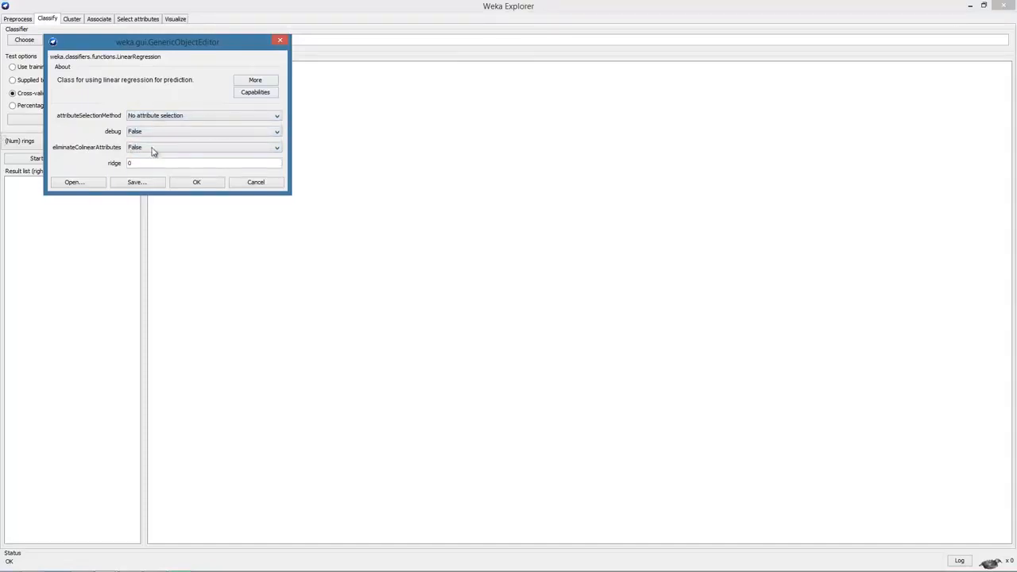
click(197, 185)
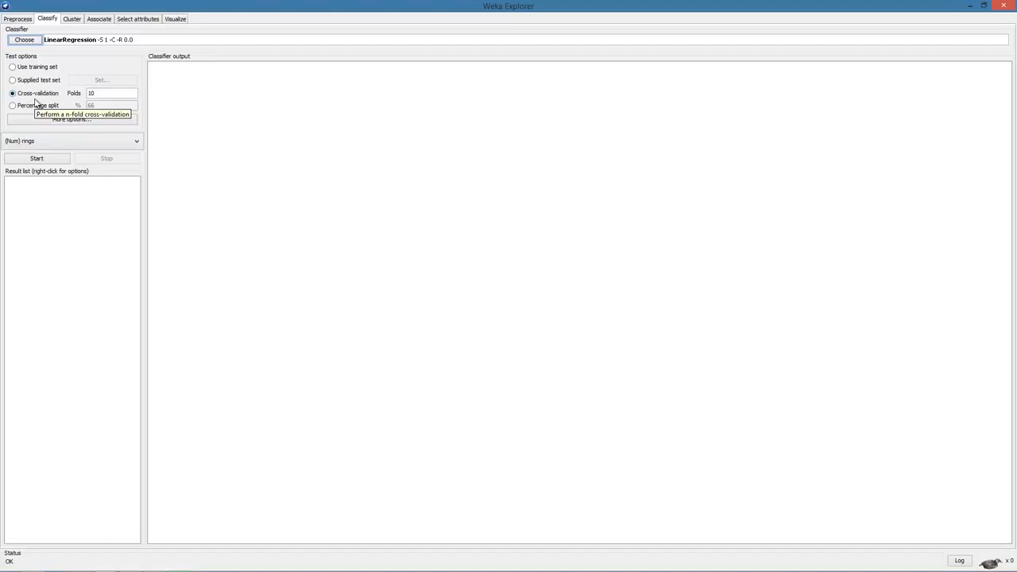
Step: Run the linear regression with rings as the target attribute and 10-fold cross-validation
click(91, 144)
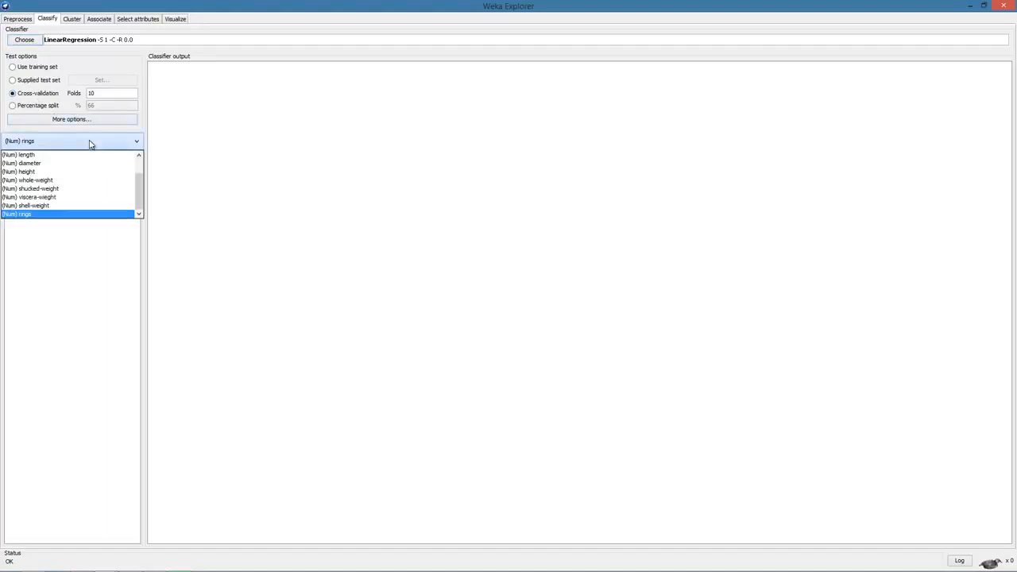
click(91, 143)
click(52, 159)
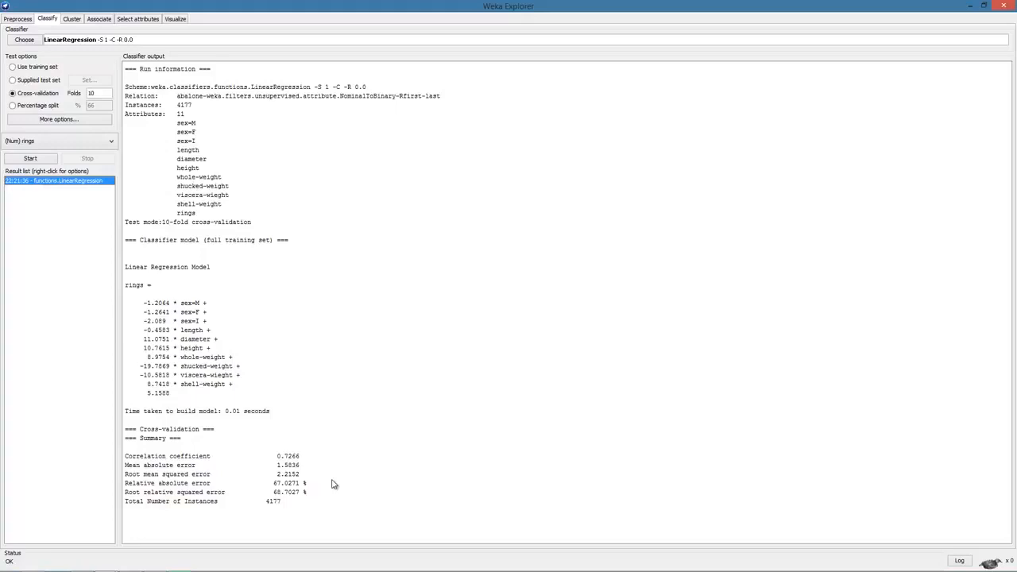
Step: Apply the unsupervised Normalize attribute filter with scale 1.0 and translation 0.0 to the binarized abalone data
click(18, 19)
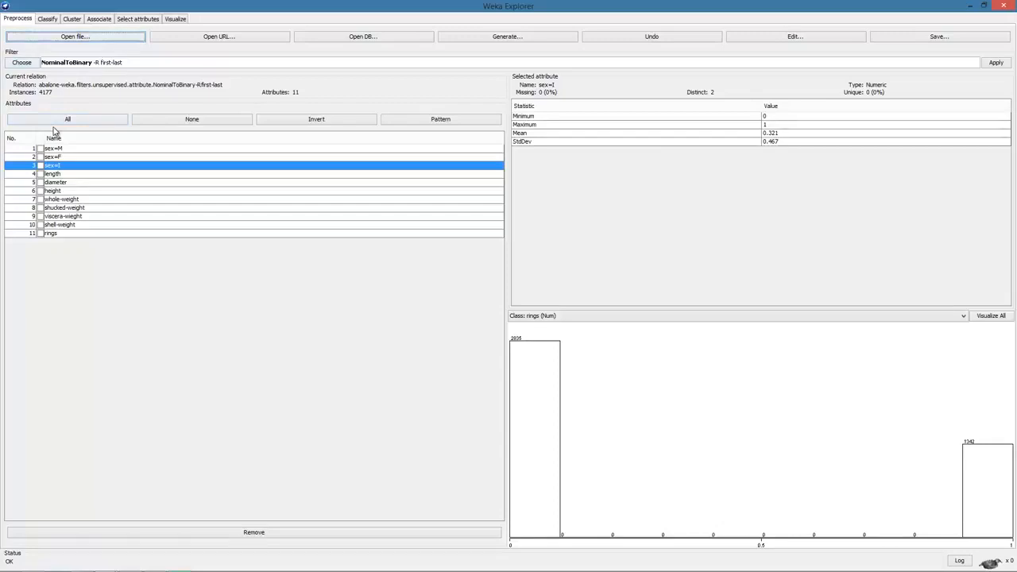
click(22, 63)
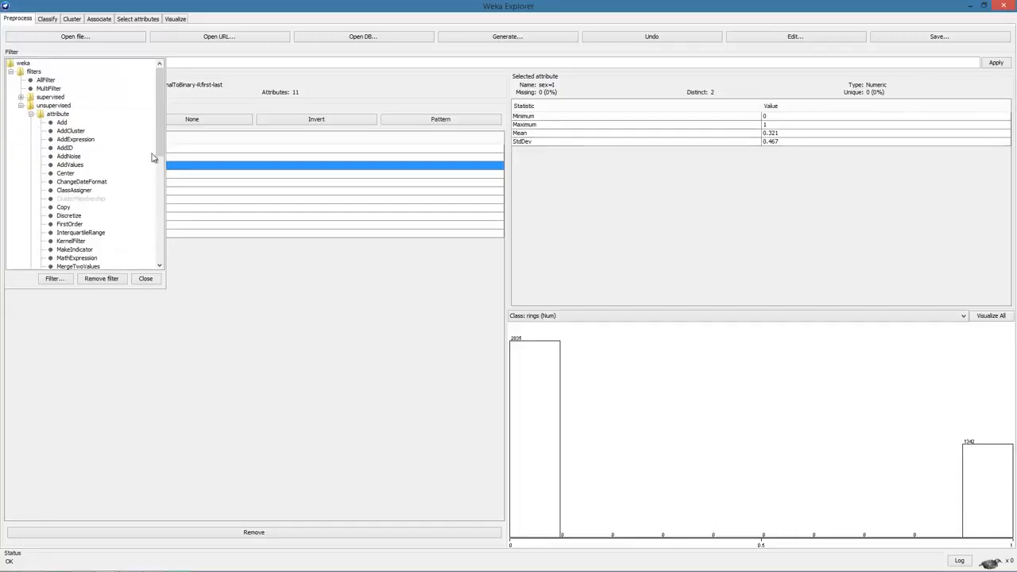
drag(161, 148, 162, 163)
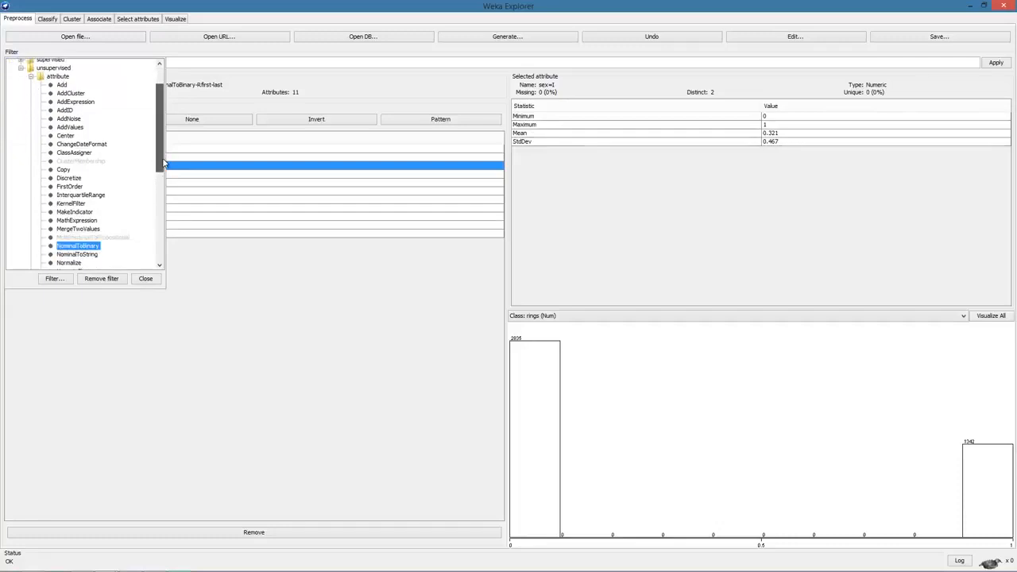
click(78, 263)
click(995, 62)
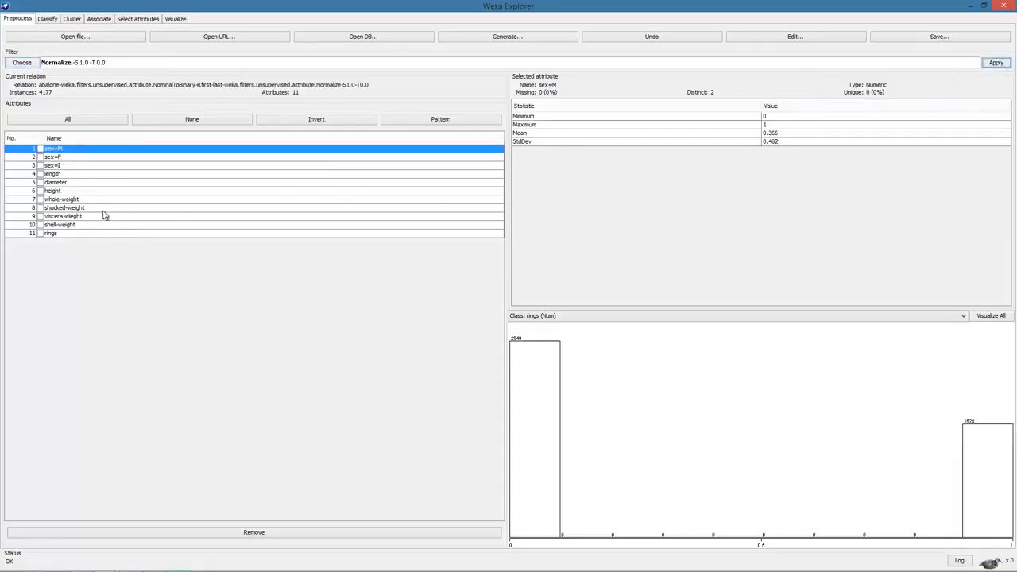
Step: Examine the normalized ranges of the attributes from length through viscera-wieght and compare them with the rings attribute
click(91, 175)
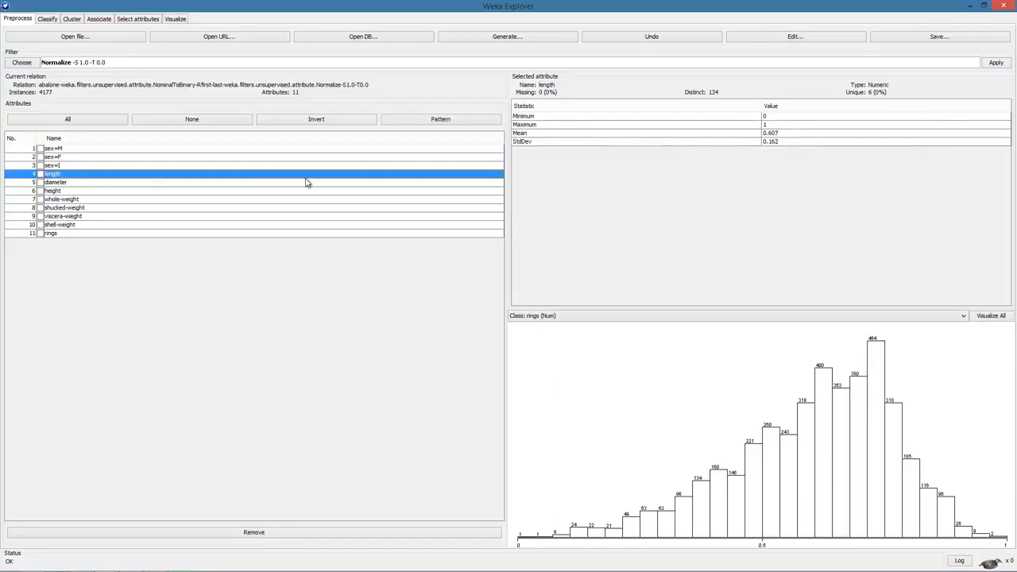
click(121, 235)
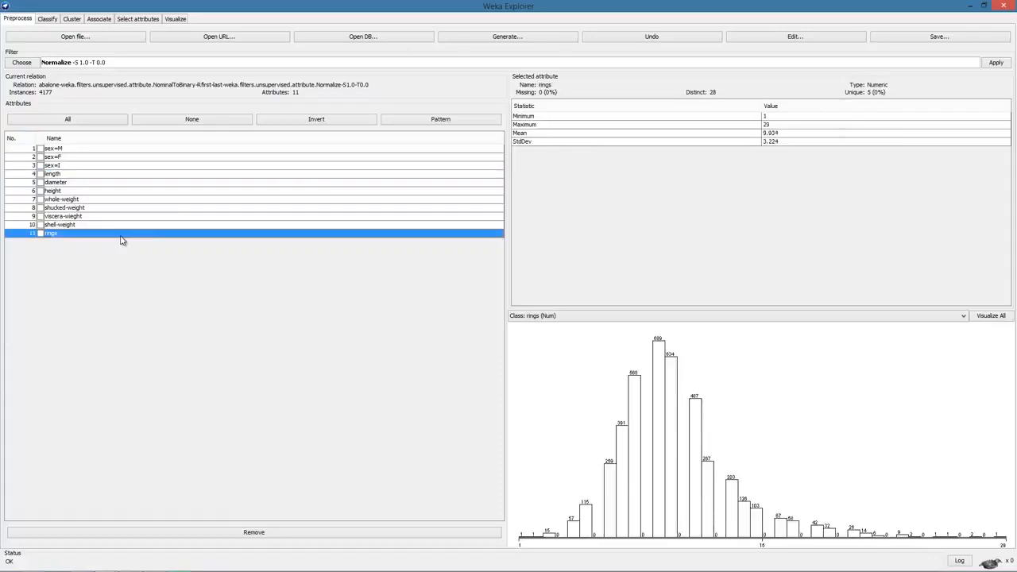
click(79, 174)
click(81, 183)
click(84, 191)
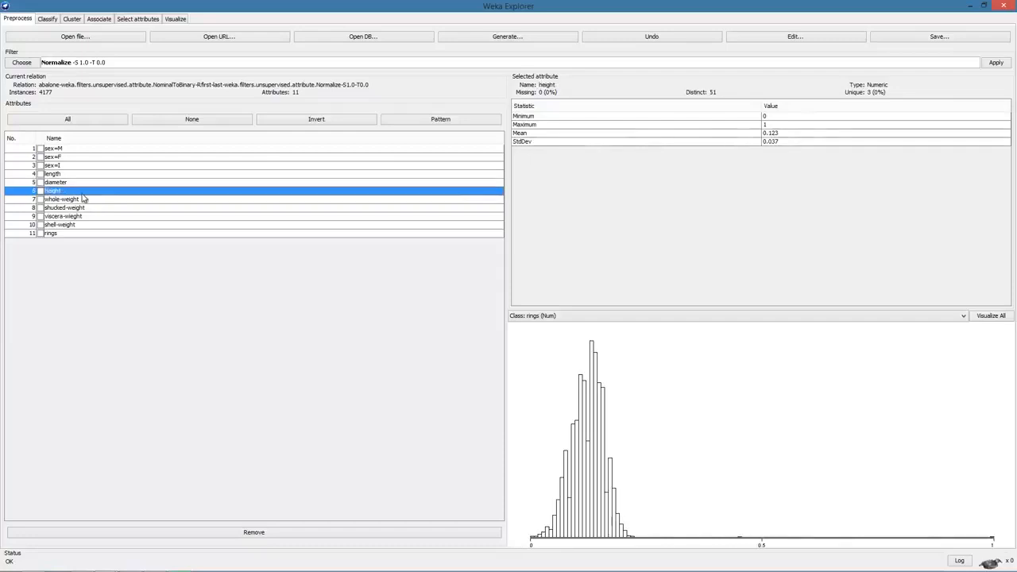
click(87, 199)
click(92, 208)
click(93, 217)
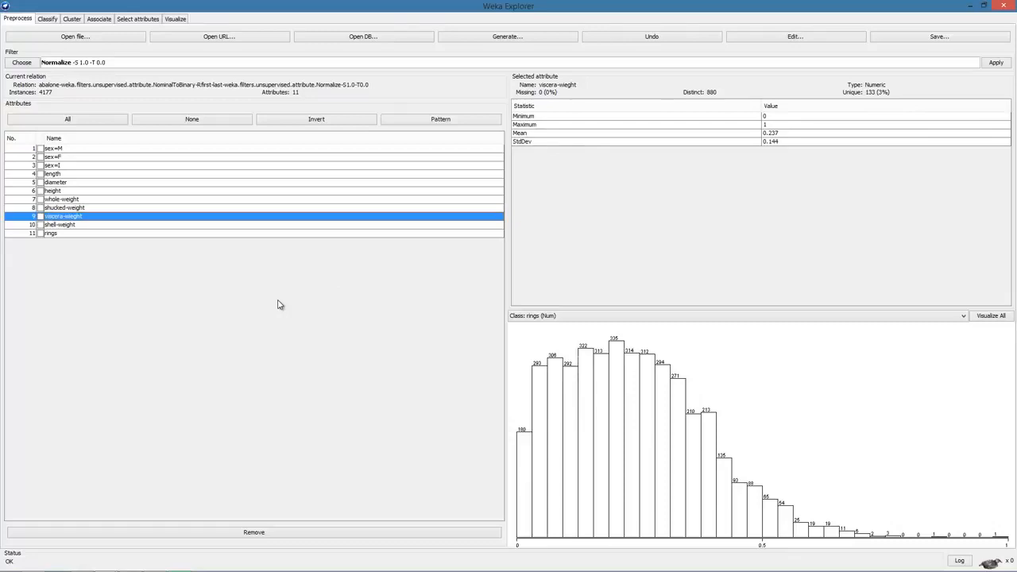
Step: Set the LinearRegression ridge to 0.5 and rerun the 10-fold cross-validation on the normalized data
click(52, 19)
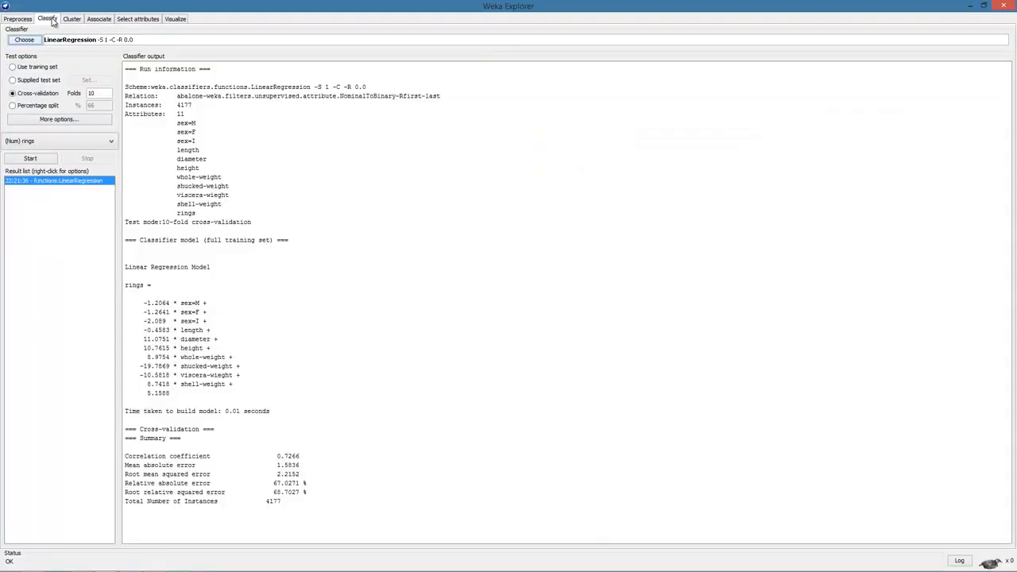
click(166, 41)
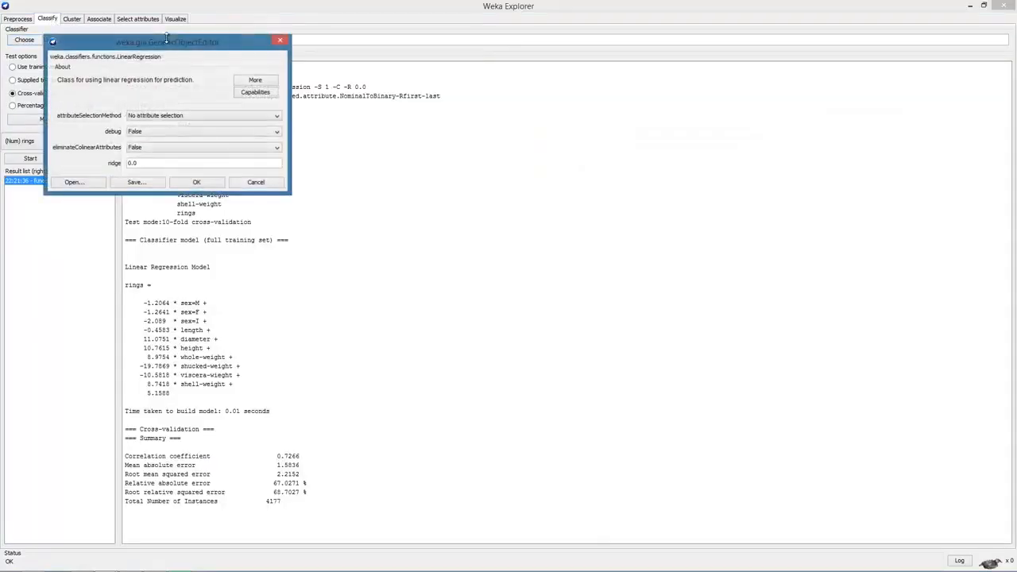
drag(148, 163, 115, 159)
text(0.5)
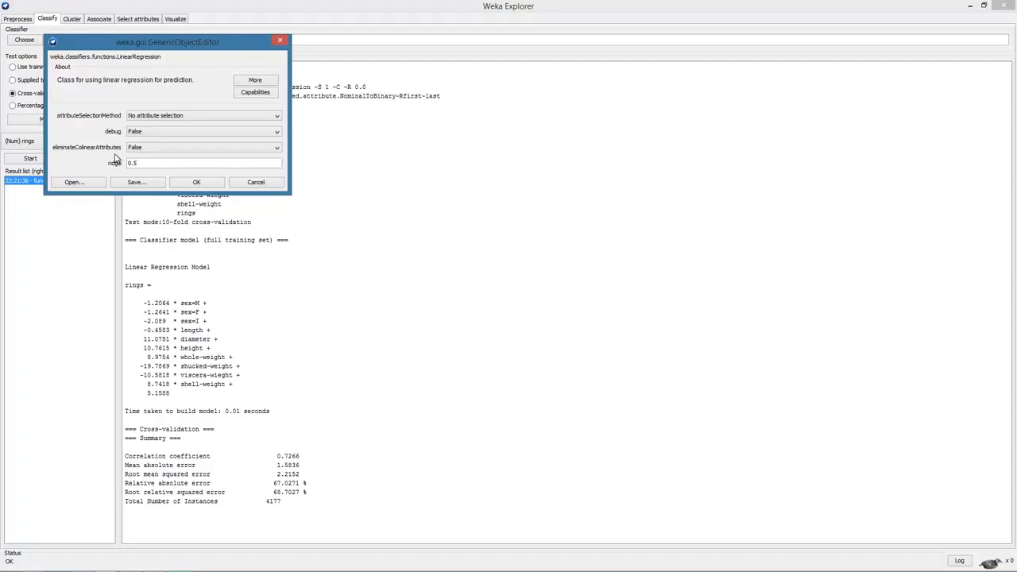
click(198, 187)
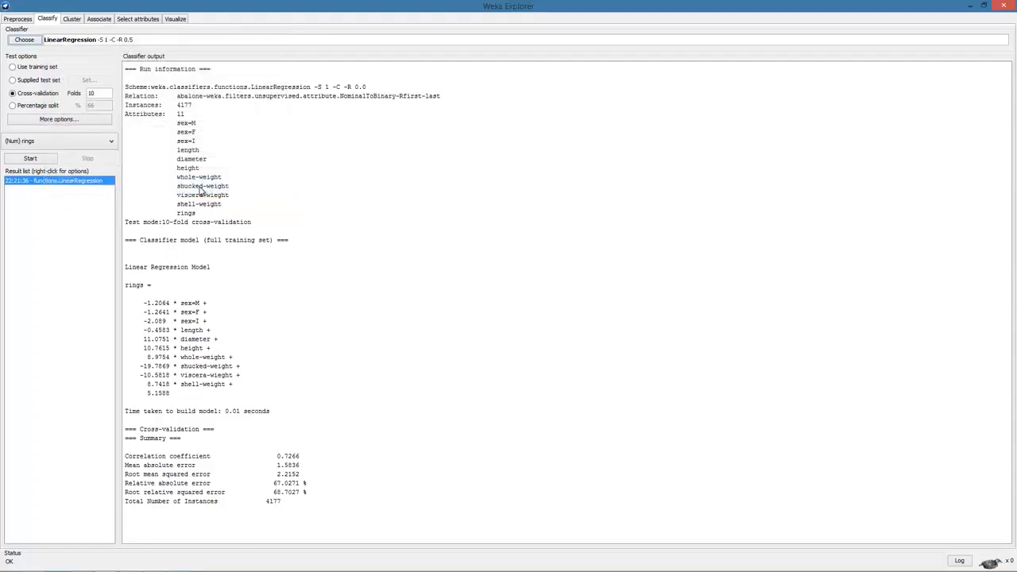
click(30, 158)
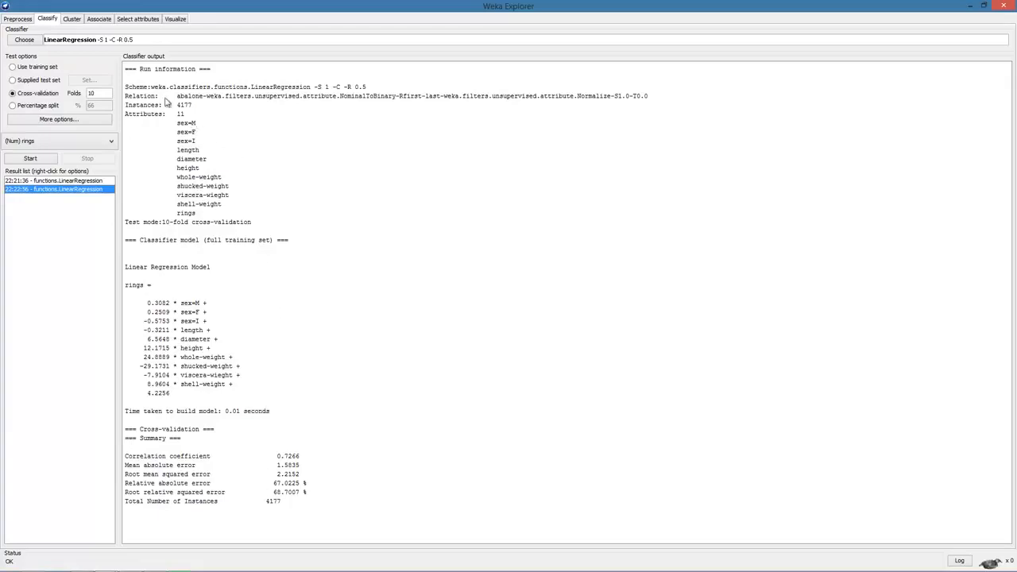
Step: Set the LinearRegression ridge to 0 and rerun the 10-fold cross-validation on the normalized data
click(173, 40)
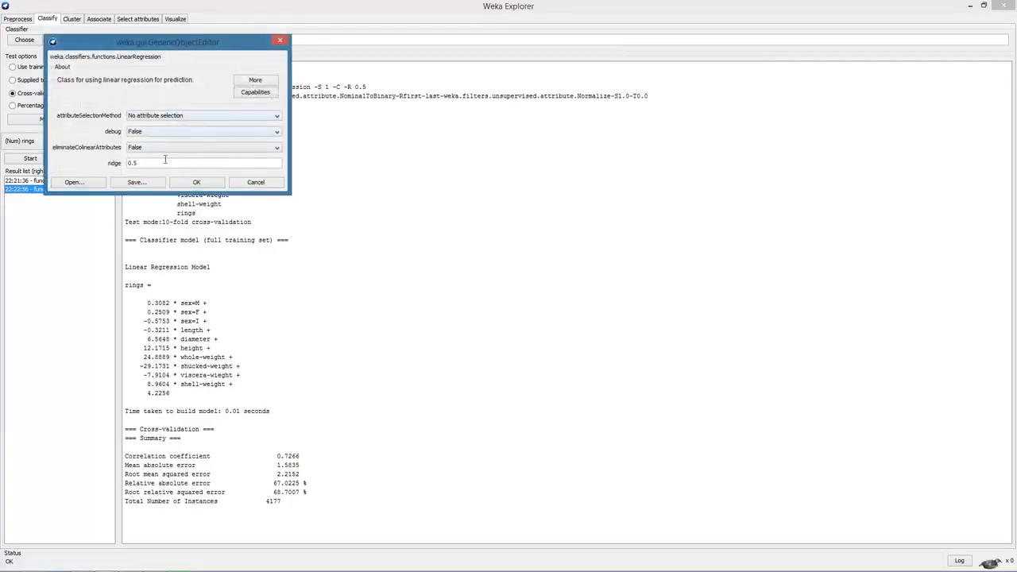
drag(144, 163, 120, 167)
text(0)
click(197, 183)
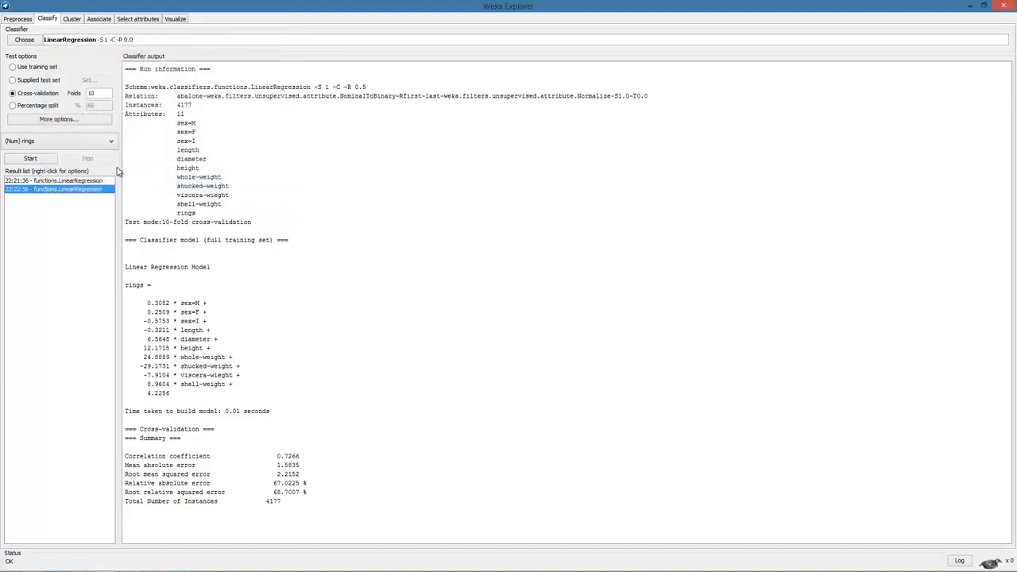
click(32, 159)
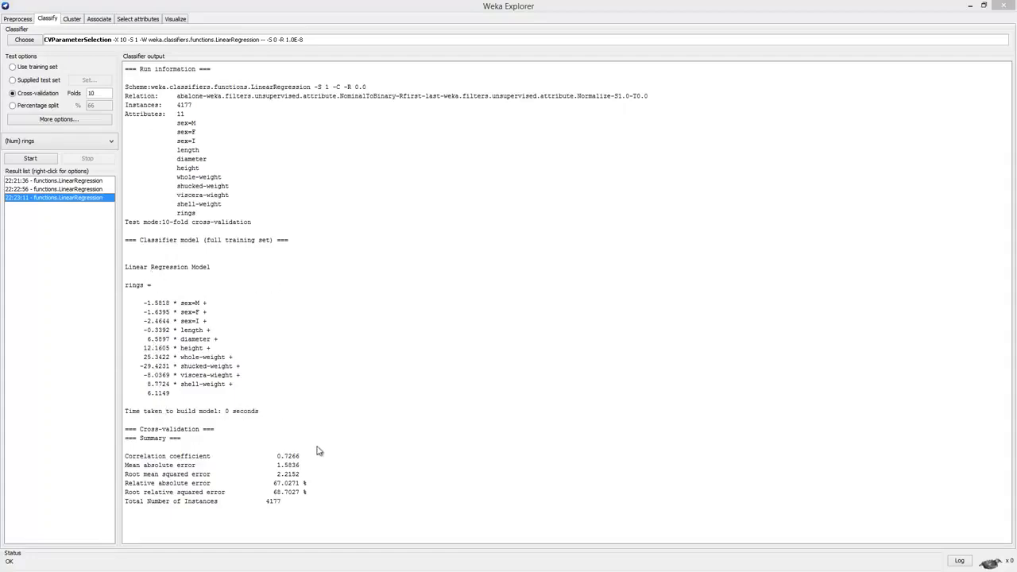
Step: Compare the coefficients and cross-validation errors of the ridge 0.5 and ridge 0 regression results
click(52, 189)
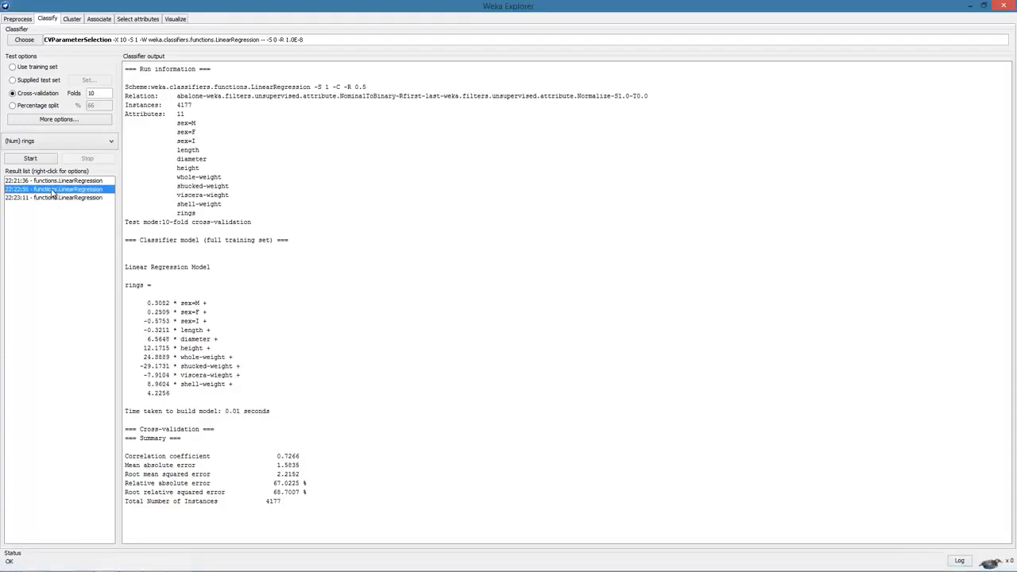
click(43, 199)
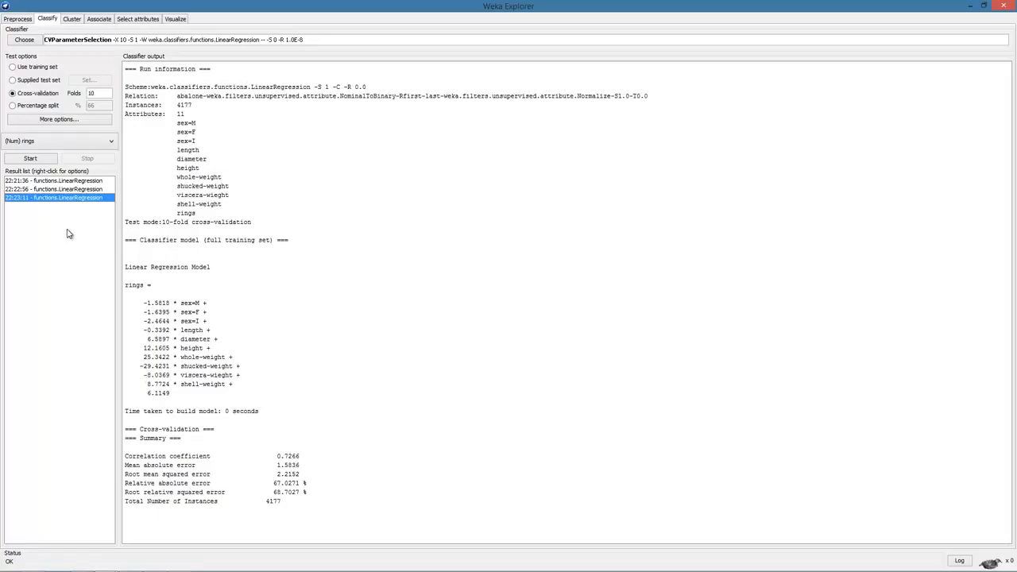
click(52, 190)
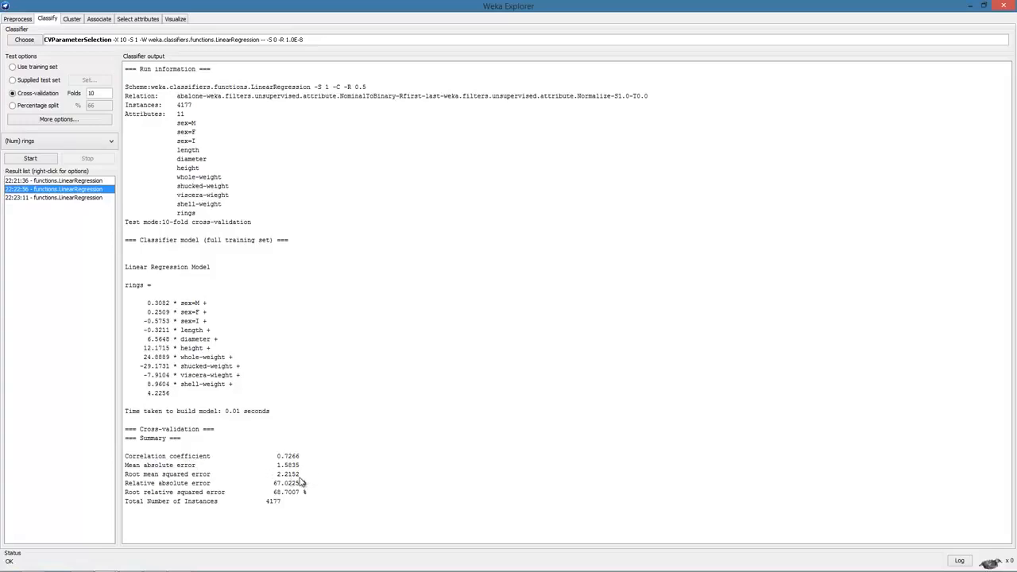
click(54, 198)
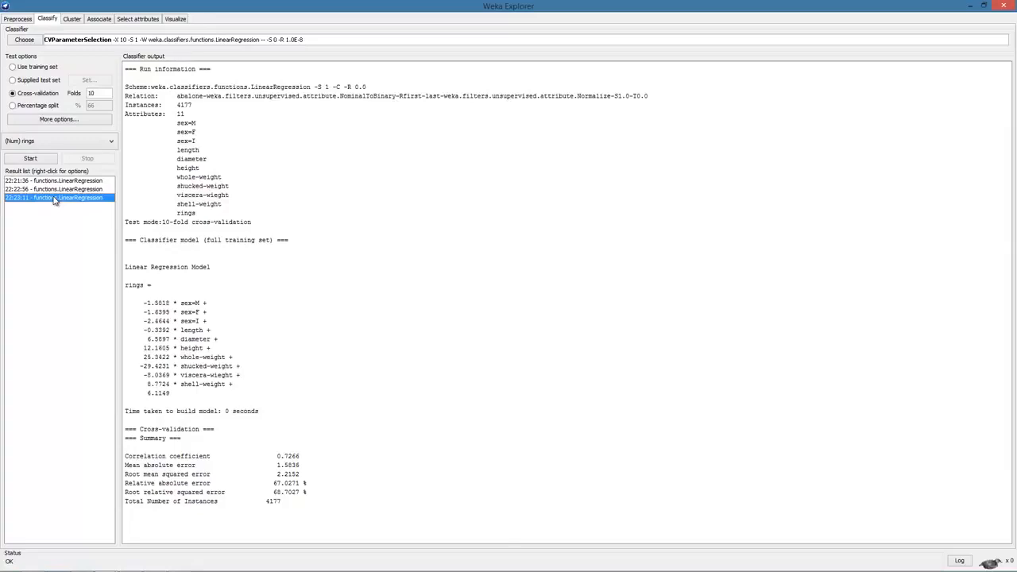
click(54, 191)
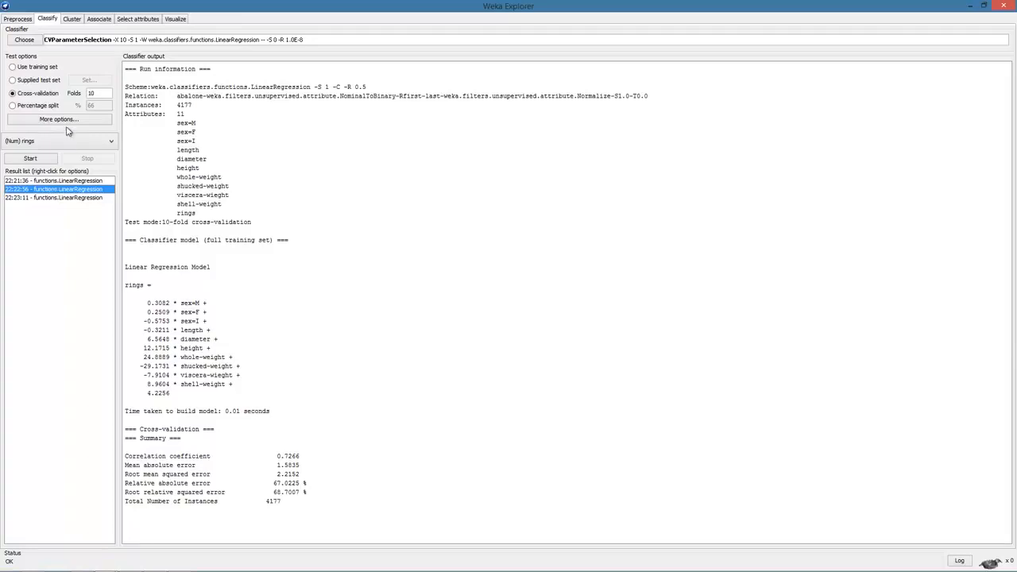
Step: Keep CVParameterSelection as the meta classifier, open its settings and keep LinearRegression as its base classifier
click(36, 41)
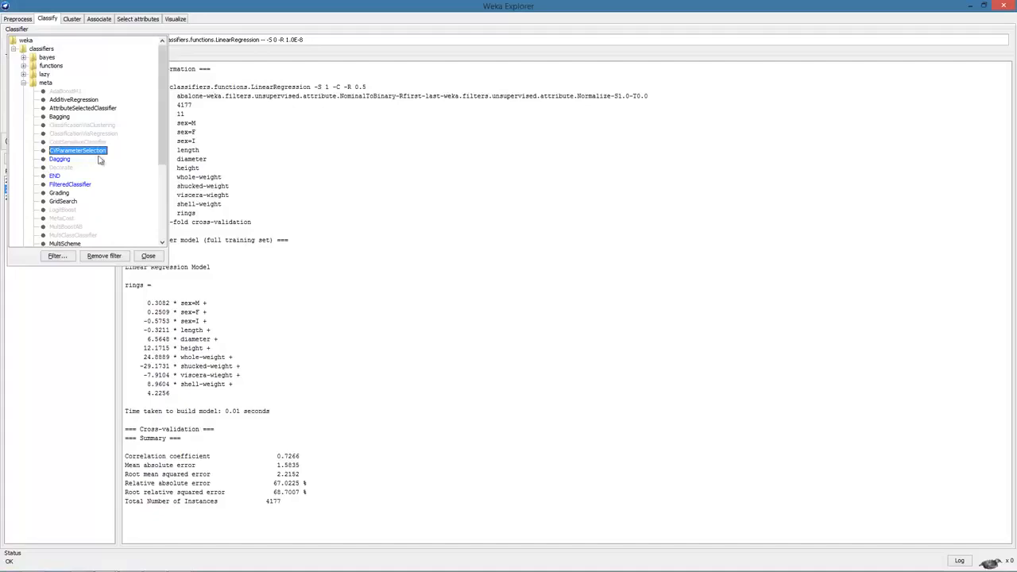
click(148, 256)
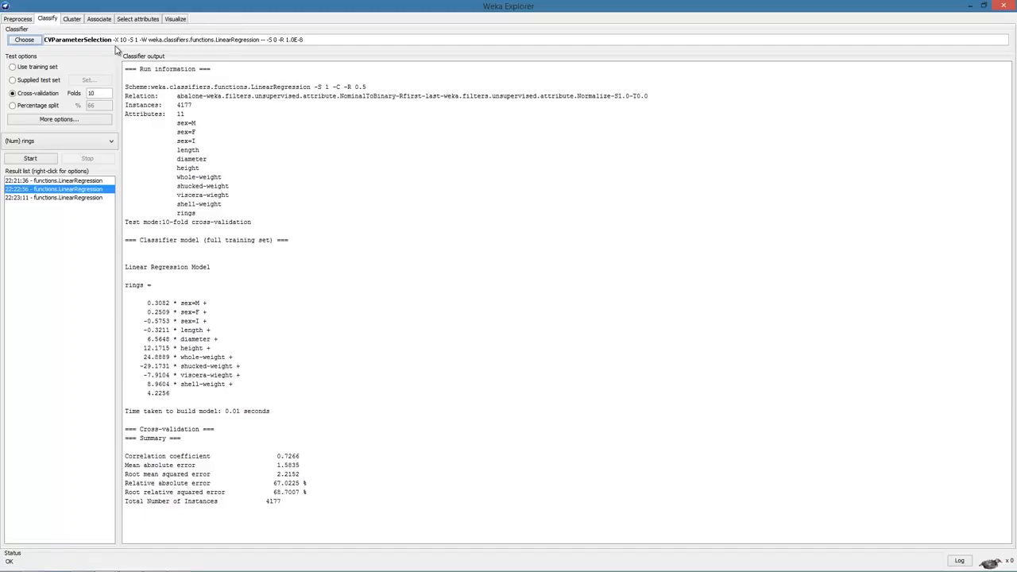
click(259, 42)
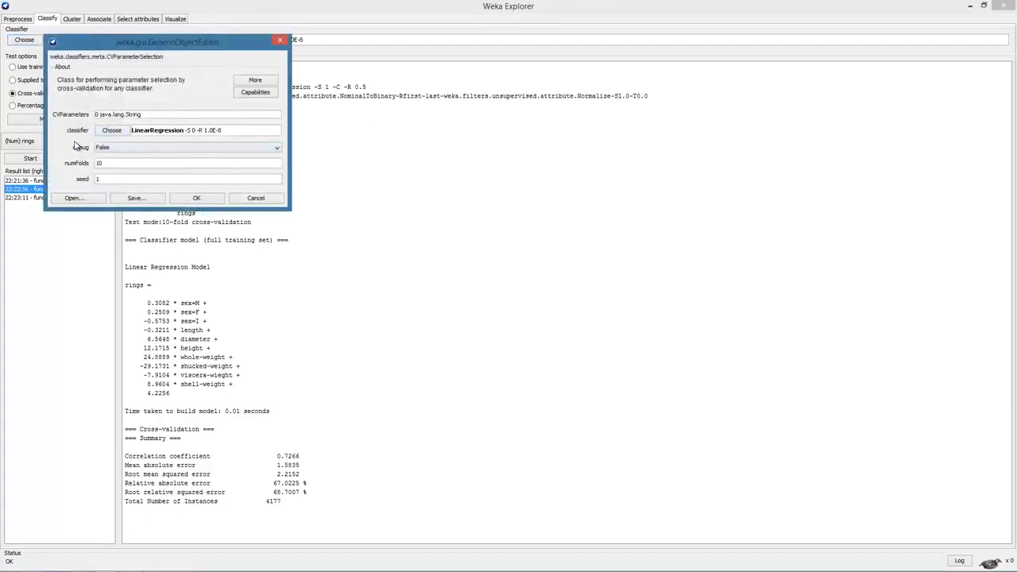
click(118, 132)
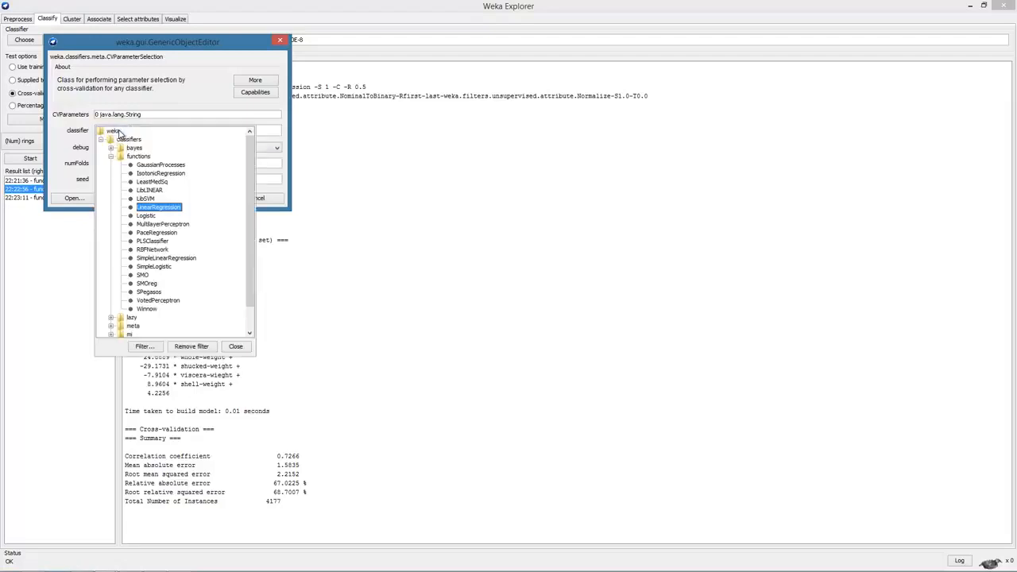
click(235, 347)
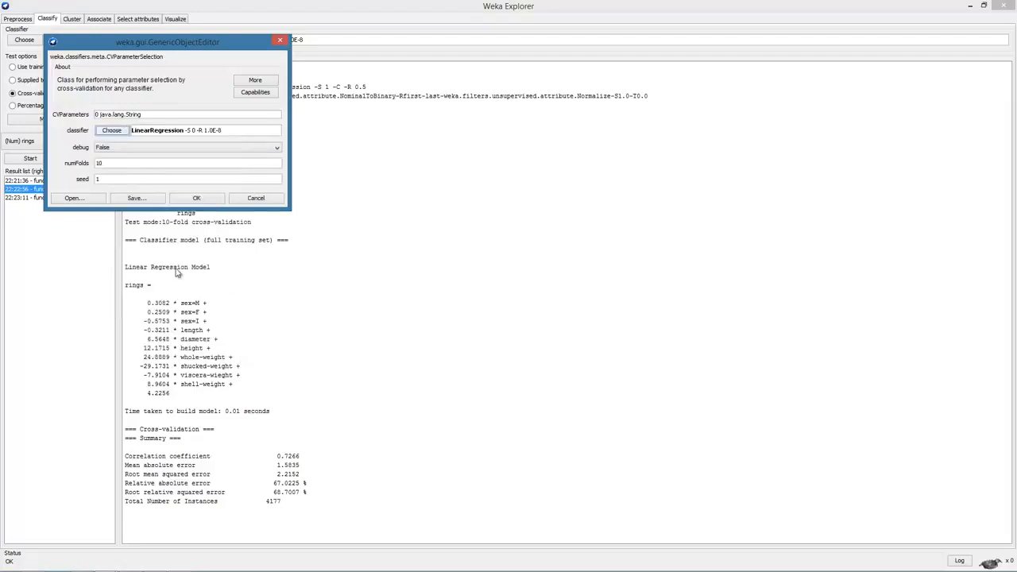
Step: Configure the base LinearRegression with no attribute selection, eliminateColinearAttributes False and a ridge of 0
click(236, 135)
click(269, 207)
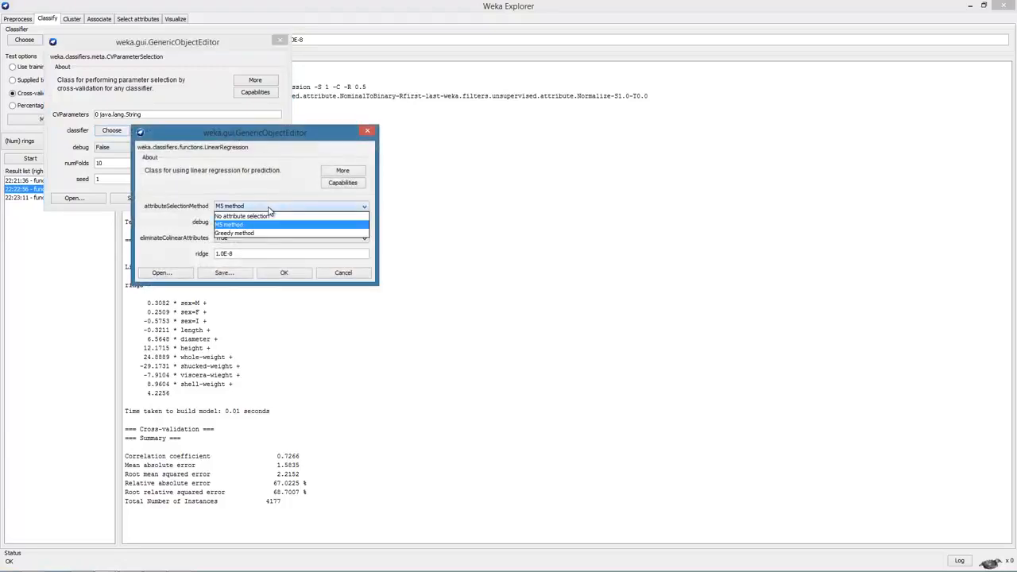
click(266, 218)
click(264, 238)
click(248, 254)
drag(246, 254, 186, 253)
text(0)
click(278, 274)
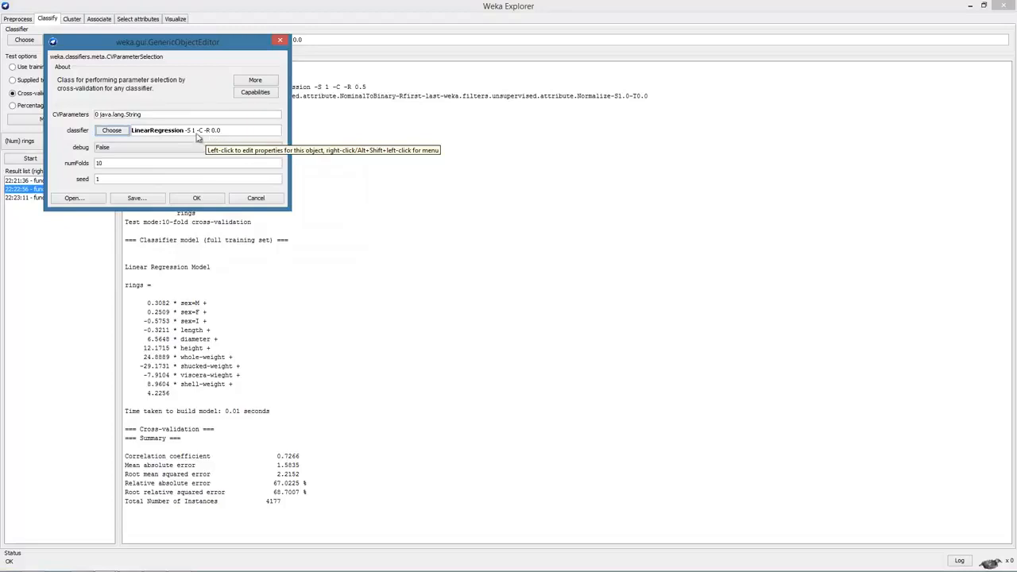
Step: Add the cross-validation parameter "R 0 5 50" to CVParameterSelection and run it with 10-fold cross-validation
click(147, 118)
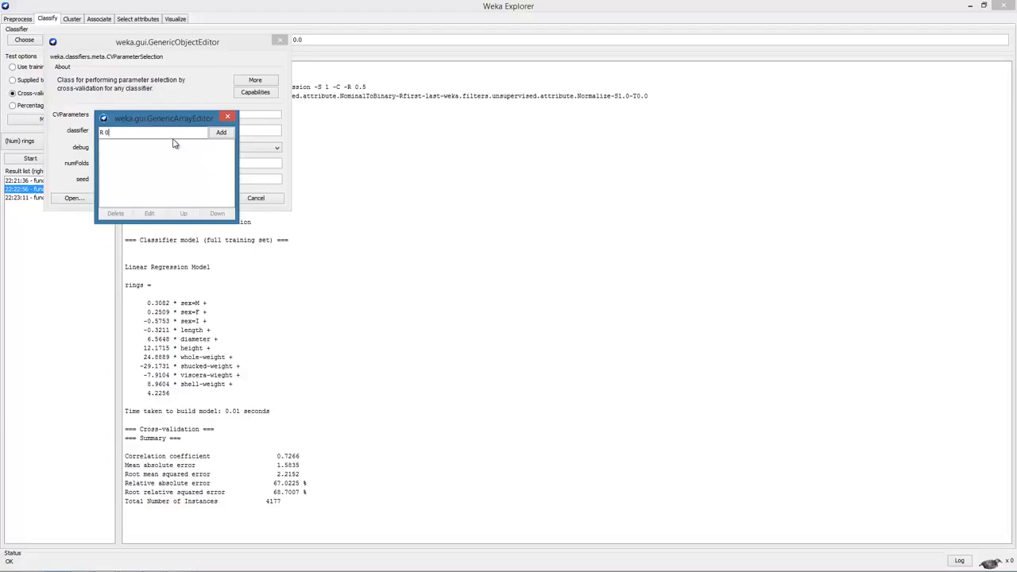
text(5 50)
click(228, 132)
click(227, 117)
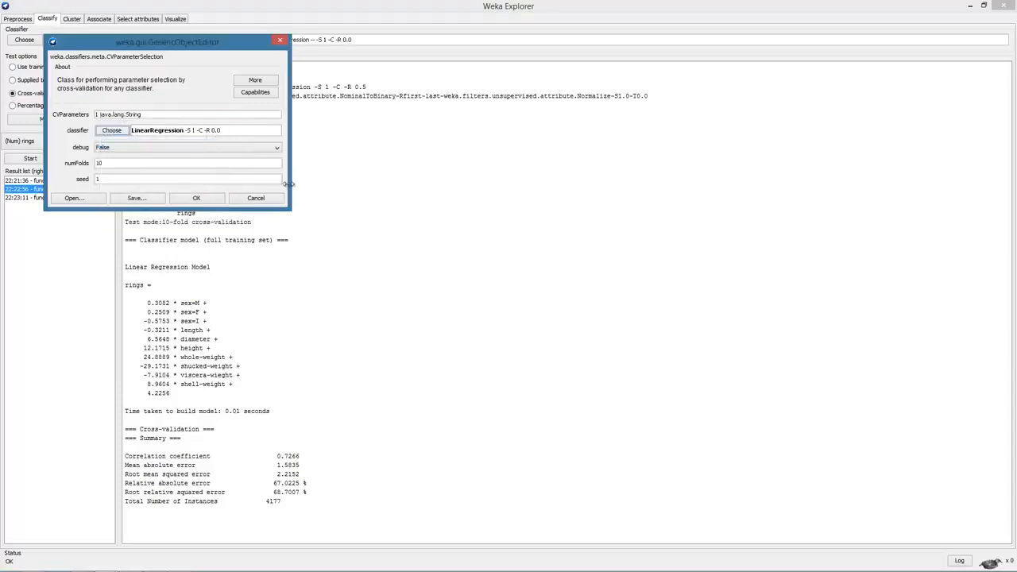
click(196, 199)
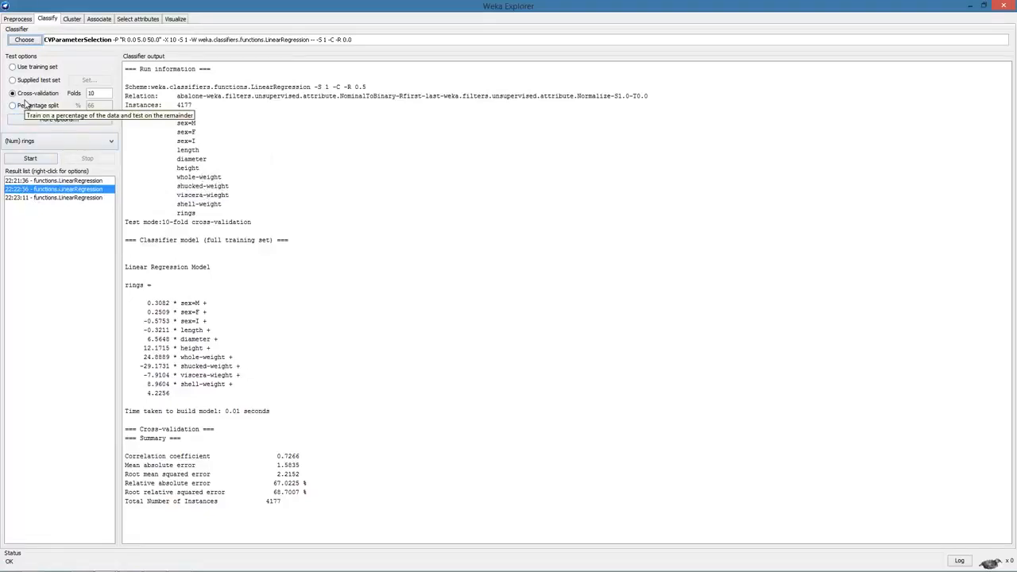
click(31, 159)
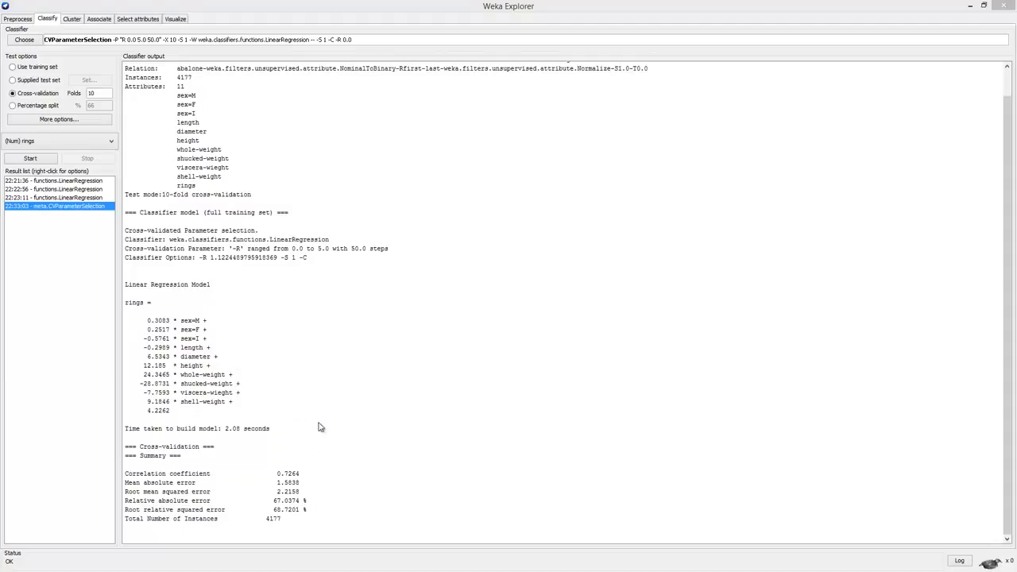
Step: Compare the CVParameterSelection result with the earlier ridge 0 and ridge 0.5 linear regression results
click(54, 197)
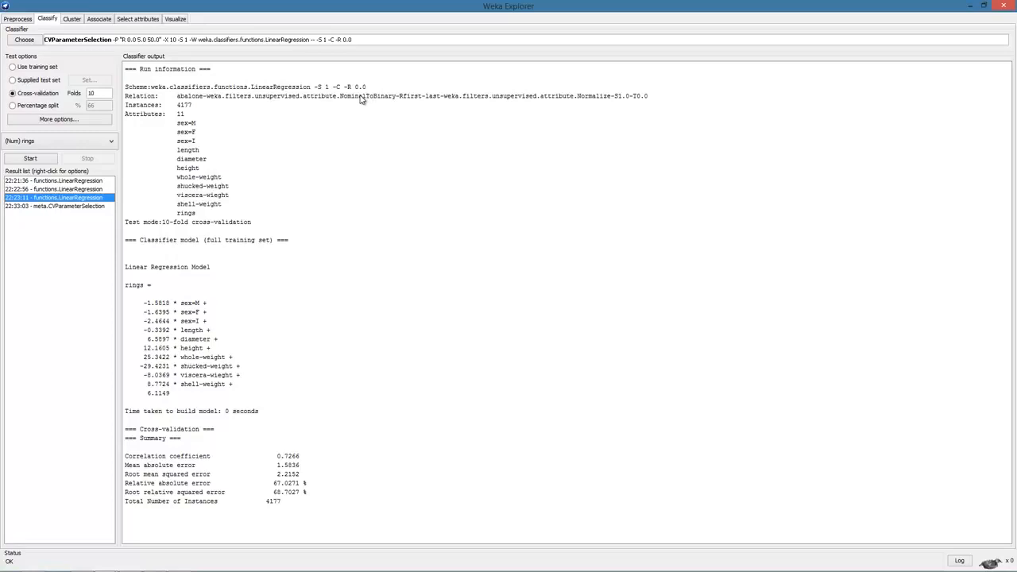
click(102, 189)
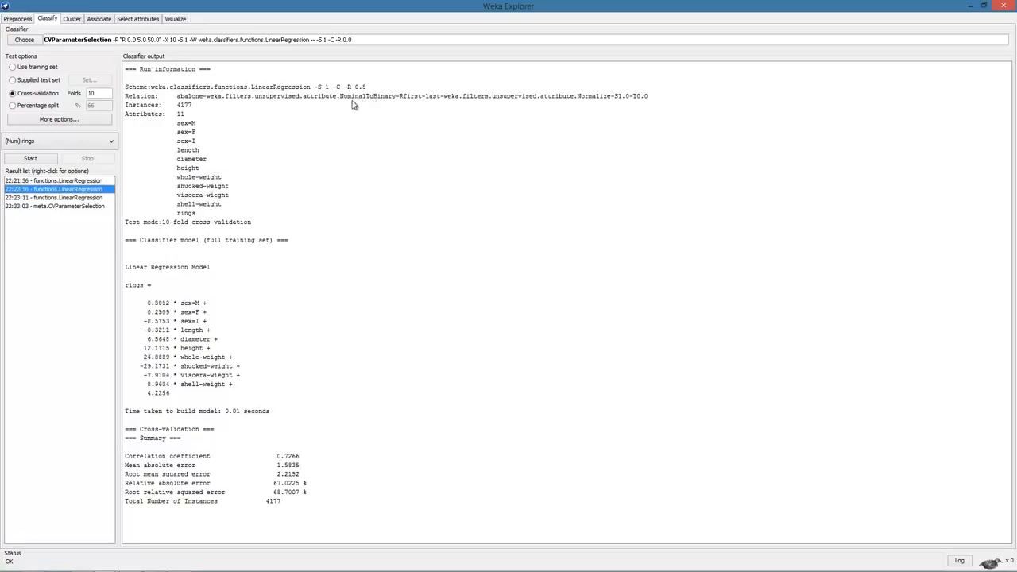
click(95, 197)
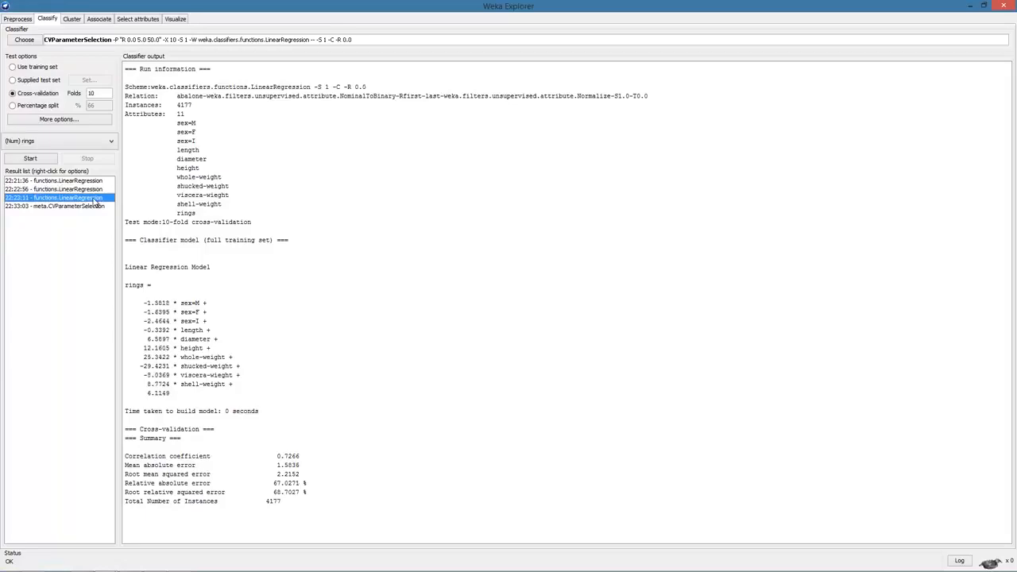
click(87, 207)
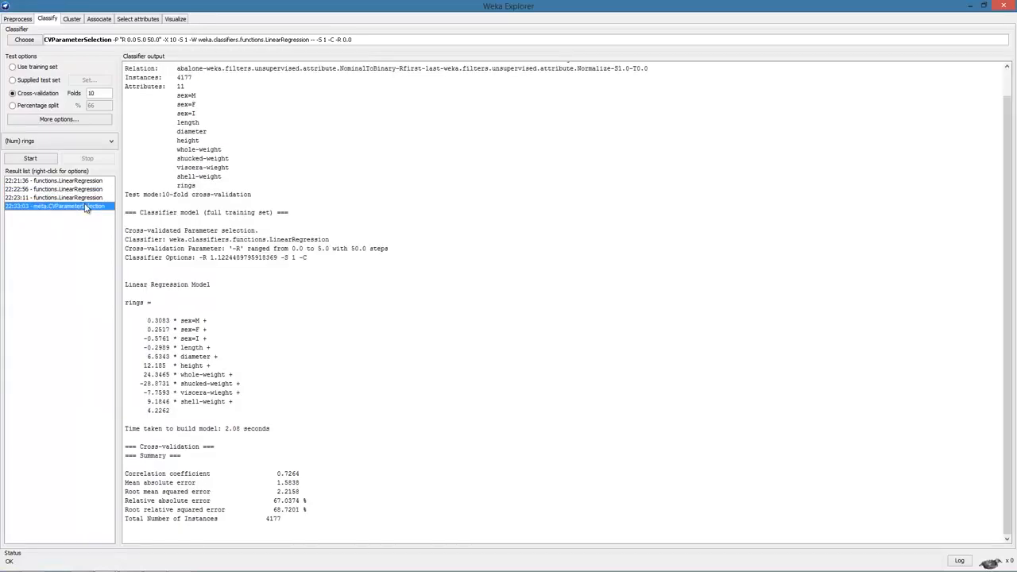